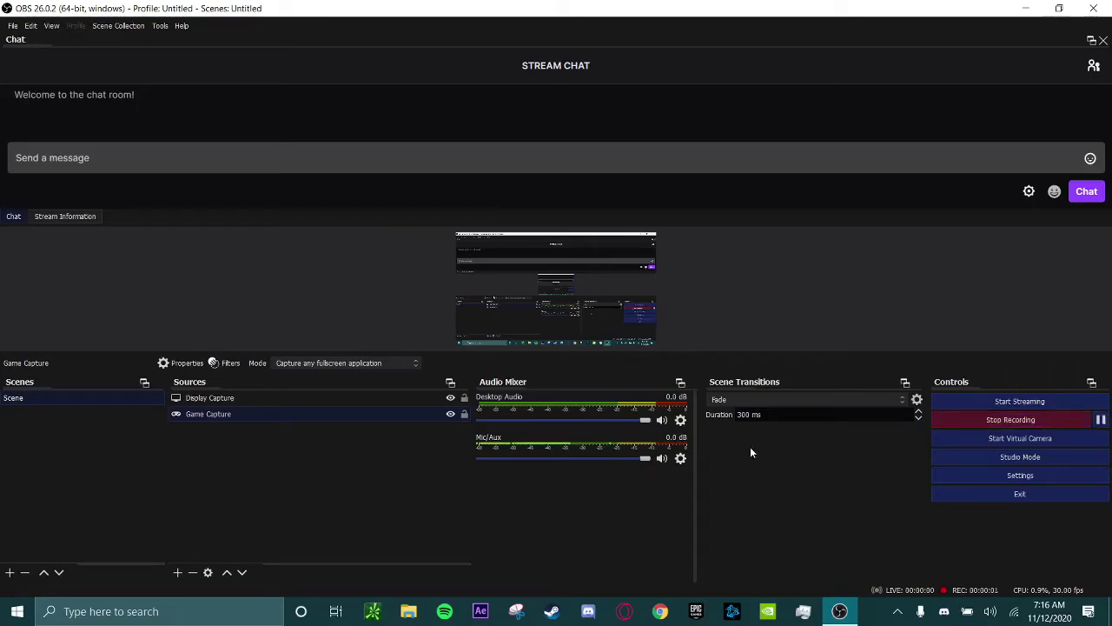
Minimize the recording program and open the BO2 download guide from the Plutonium home page.
{"action": "left_click", "coordinate": [1030, 7]}
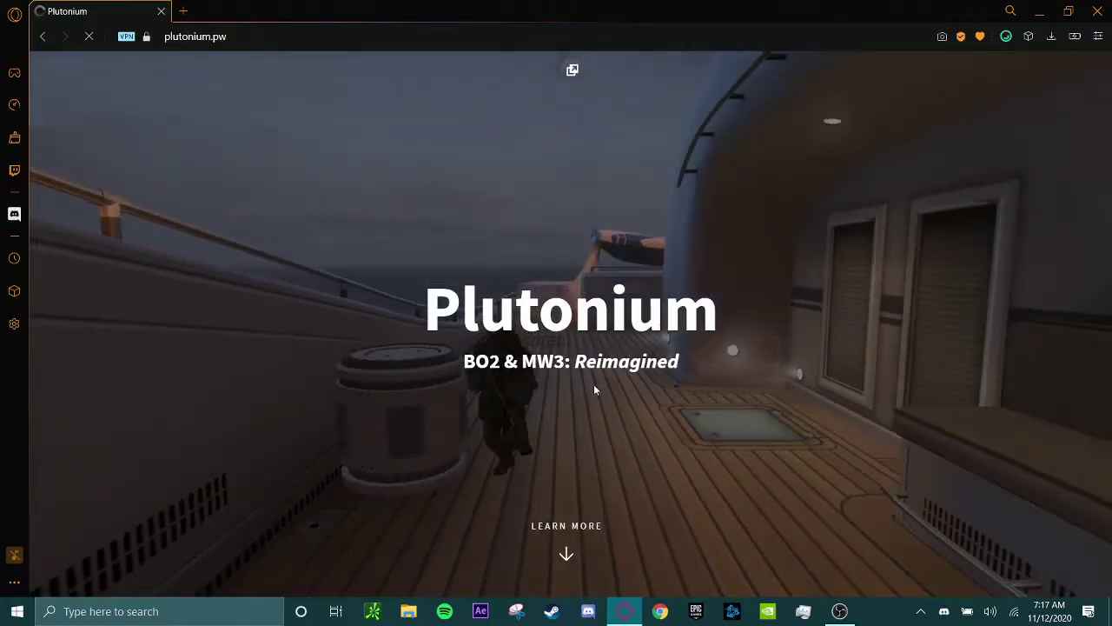
{"action": "scroll", "coordinate": [528, 400], "scroll_direction": "down", "scroll_amount": 10}
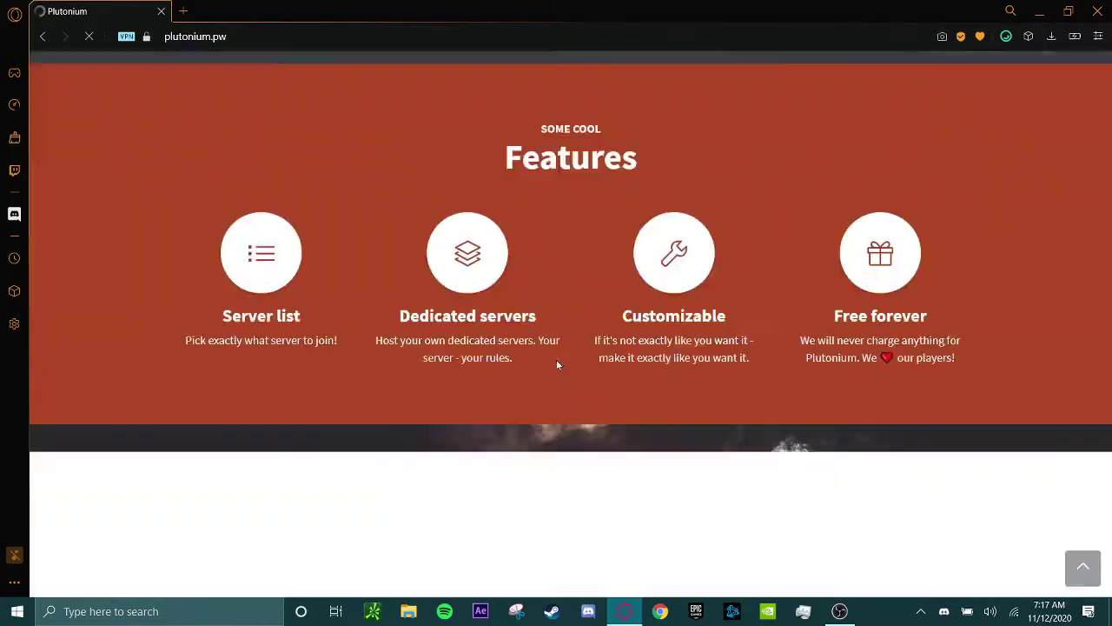
{"action": "scroll", "coordinate": [500, 189], "scroll_direction": "up", "scroll_amount": 5}
{"action": "scroll", "coordinate": [496, 457], "scroll_direction": "down", "scroll_amount": 5}
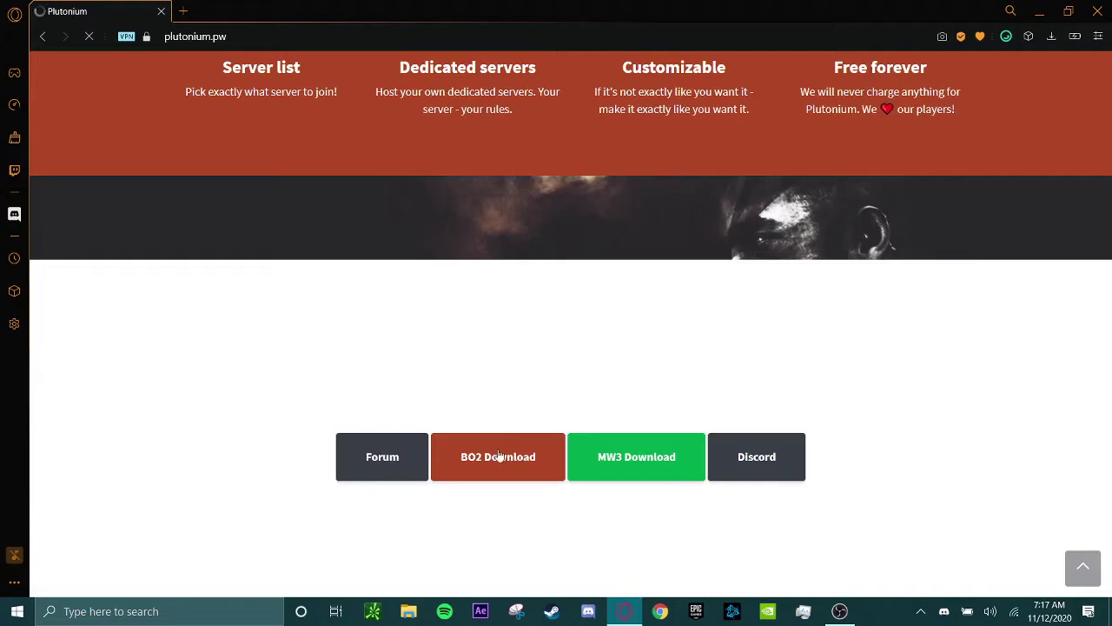
{"action": "left_click", "coordinate": [510, 457]}
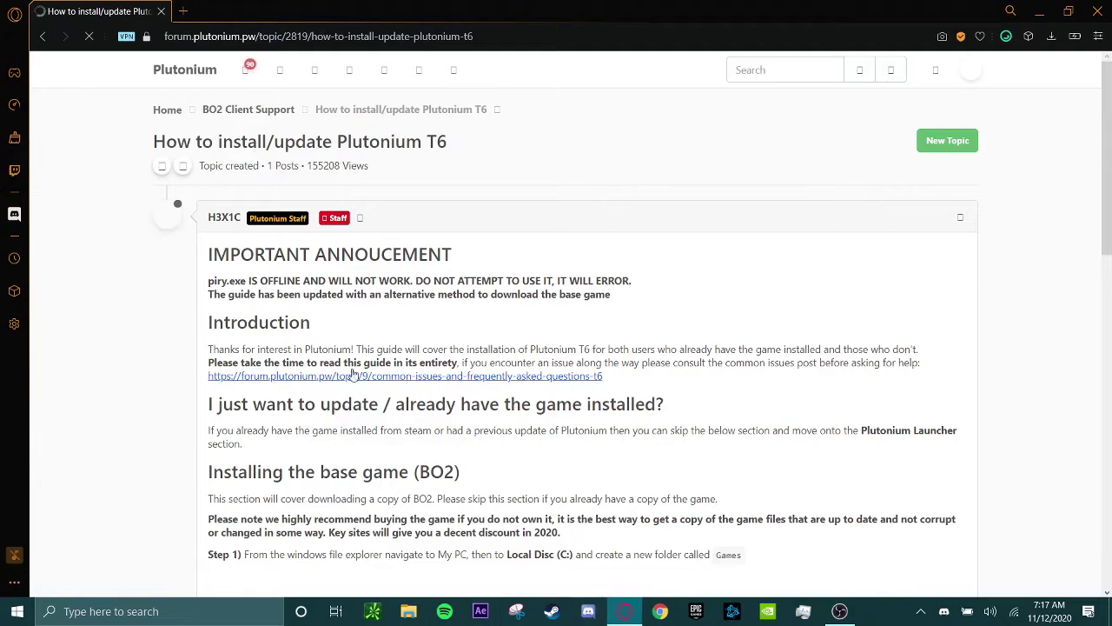
{"action": "left_click", "coordinate": [542, 36]}
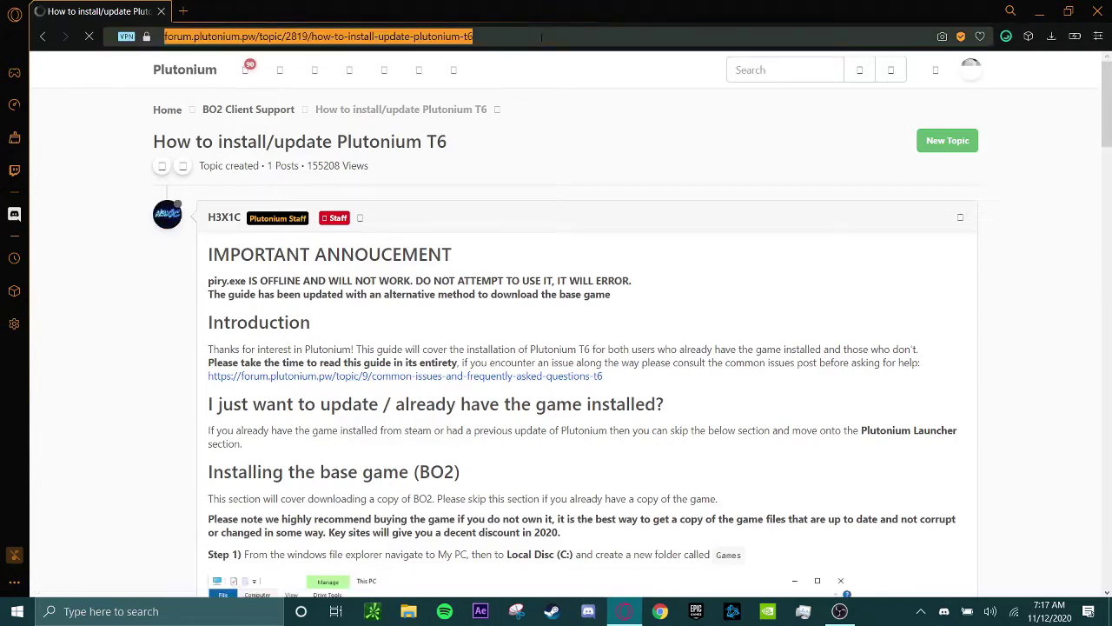
{"action": "left_click", "coordinate": [541, 36]}
{"action": "left_click", "coordinate": [585, 132]}
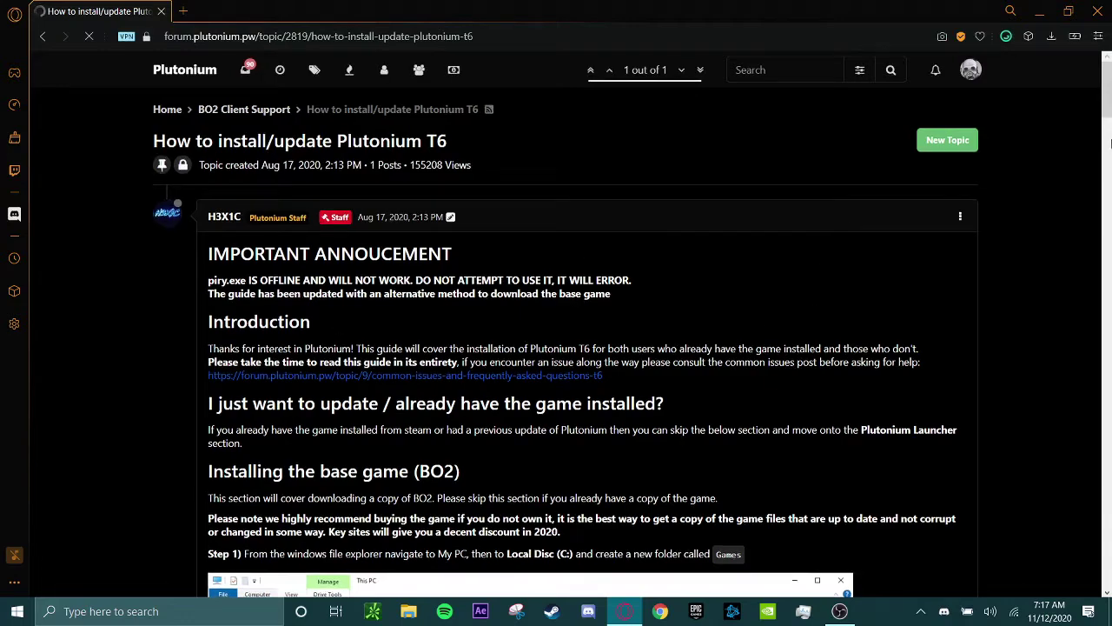
Check the Games folder on Local Disk (C:) in File Explorer against Step 1 of the guide, and close the window.
{"action": "mouse_move", "coordinate": [1110, 143]}
{"action": "left_mouse_down"}
{"action": "mouse_move", "coordinate": [1110, 174]}
{"action": "mouse_move", "coordinate": [1110, 126]}
{"action": "left_mouse_up"}
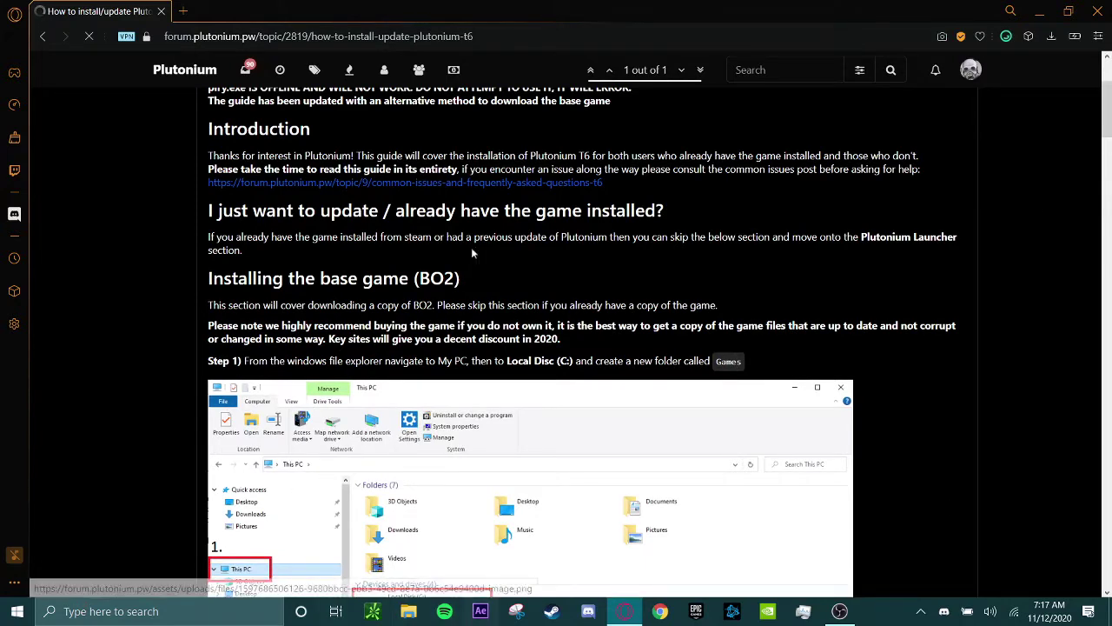
{"action": "key", "text": "super+e"}
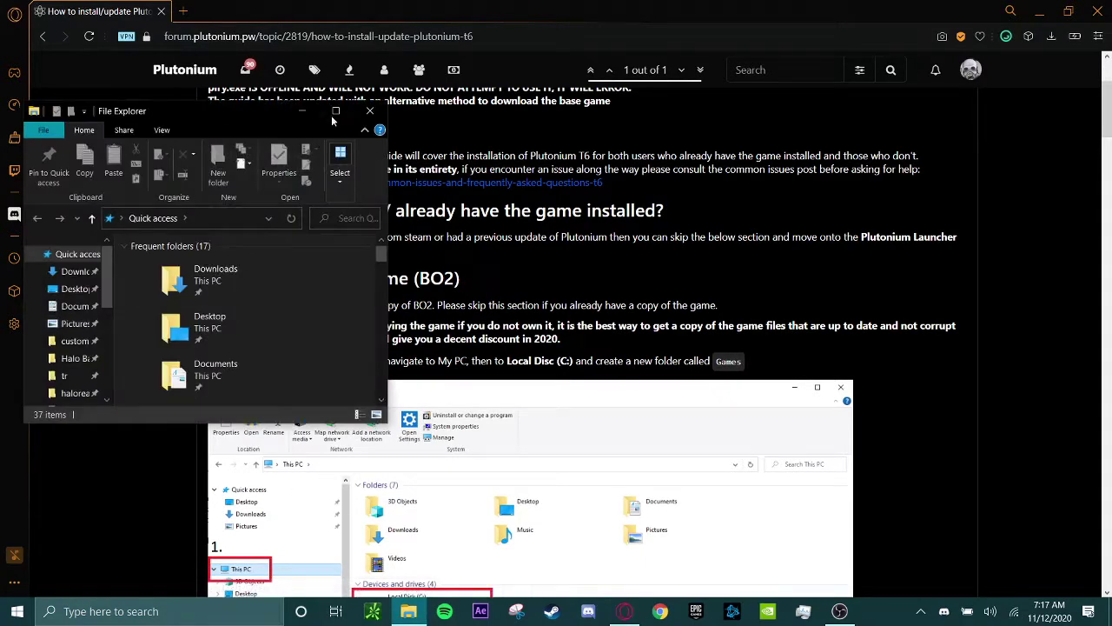
{"action": "left_click", "coordinate": [336, 112]}
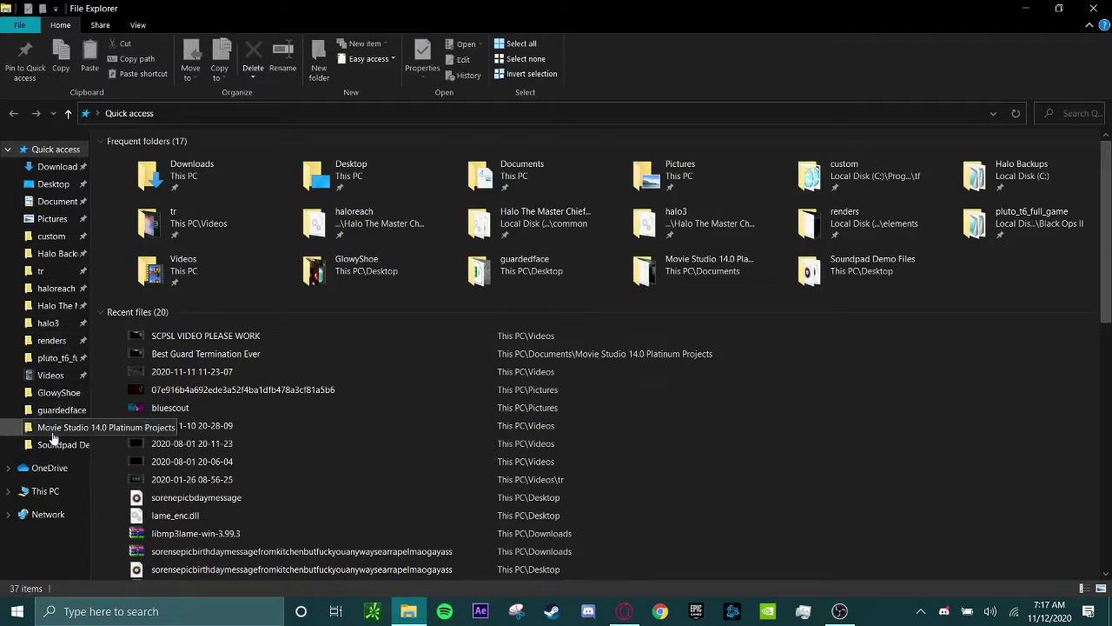
{"action": "left_click", "coordinate": [49, 363]}
{"action": "left_click", "coordinate": [231, 113]}
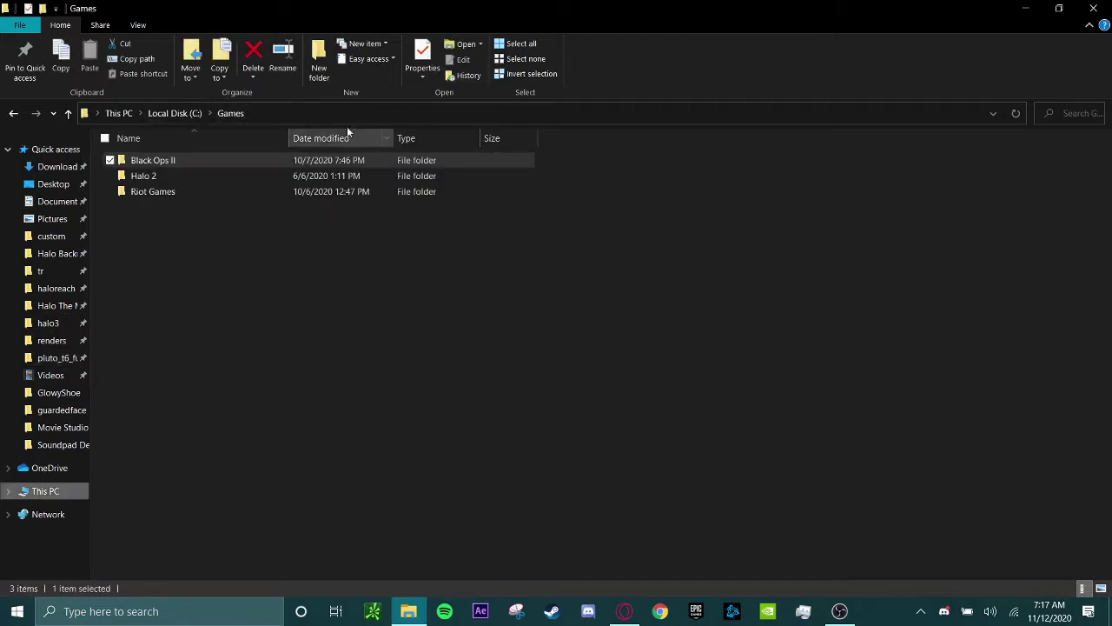
{"action": "left_click", "coordinate": [150, 221]}
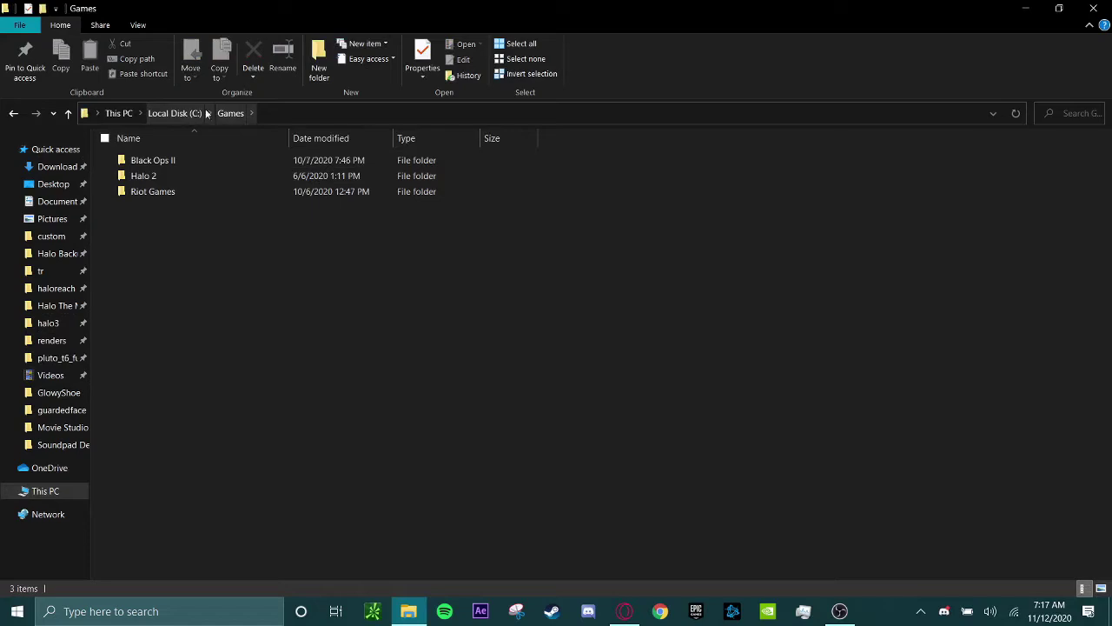
{"action": "left_click", "coordinate": [1103, 11]}
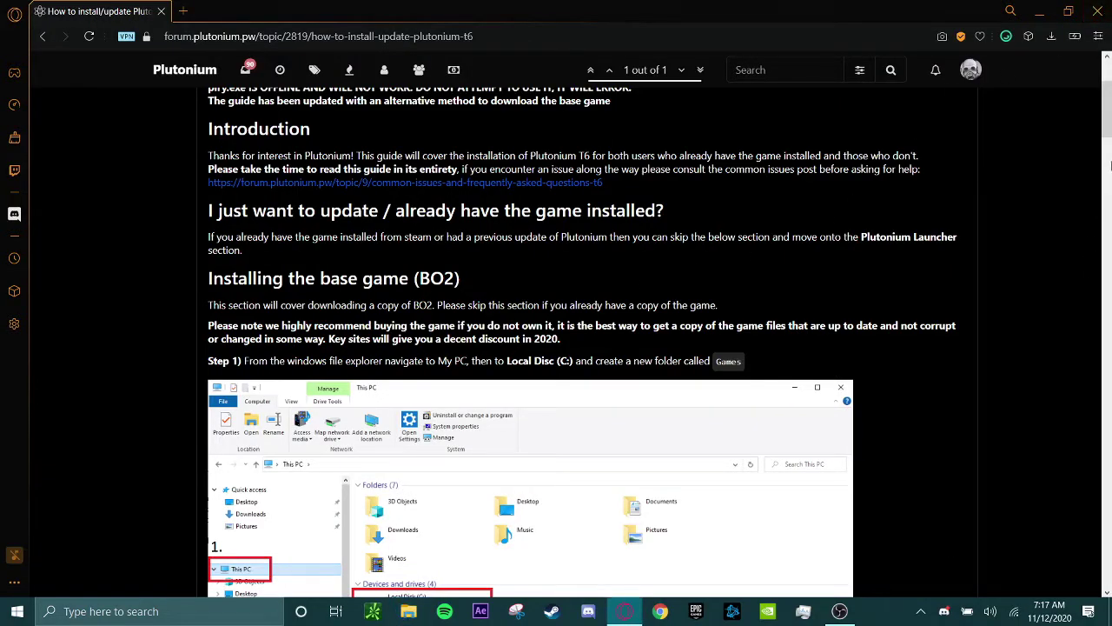
Open the guide's FossHub link from Step 2 in a separate tab and download qBittorrent for Windows.
{"action": "left_click_drag", "start_coordinate": [1108, 126], "coordinate": [1095, 242]}
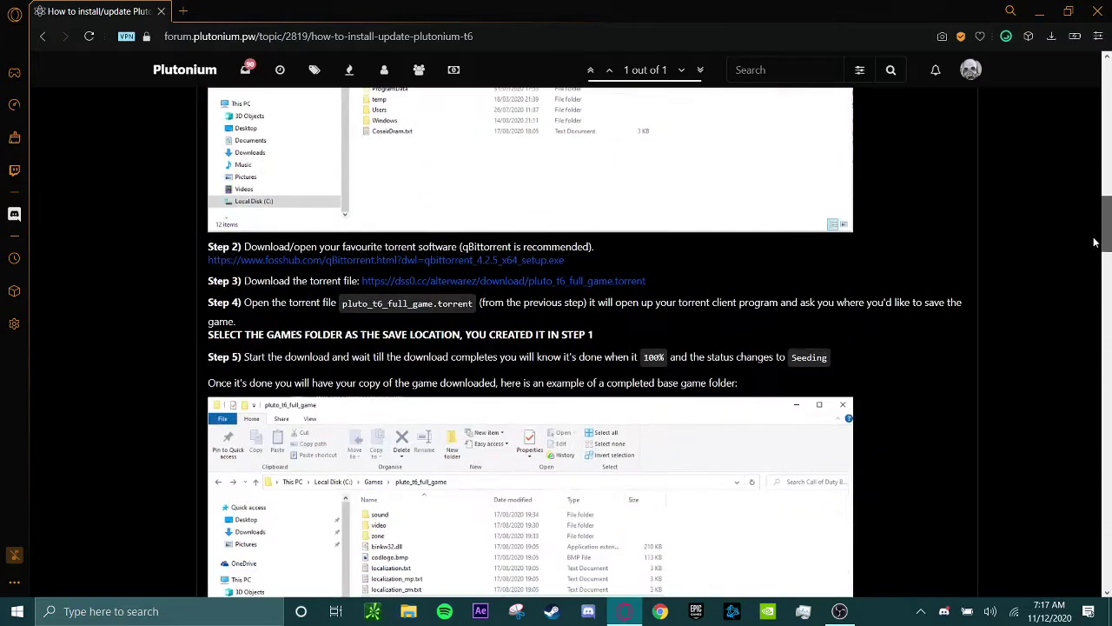
{"action": "right_click", "coordinate": [391, 261]}
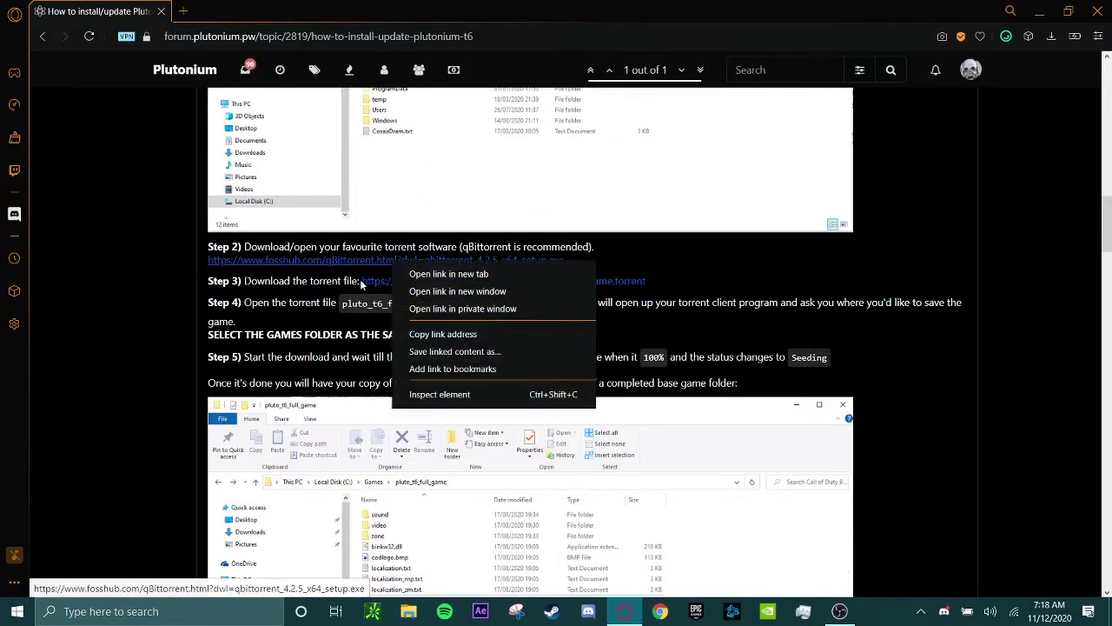
{"action": "left_click", "coordinate": [477, 274]}
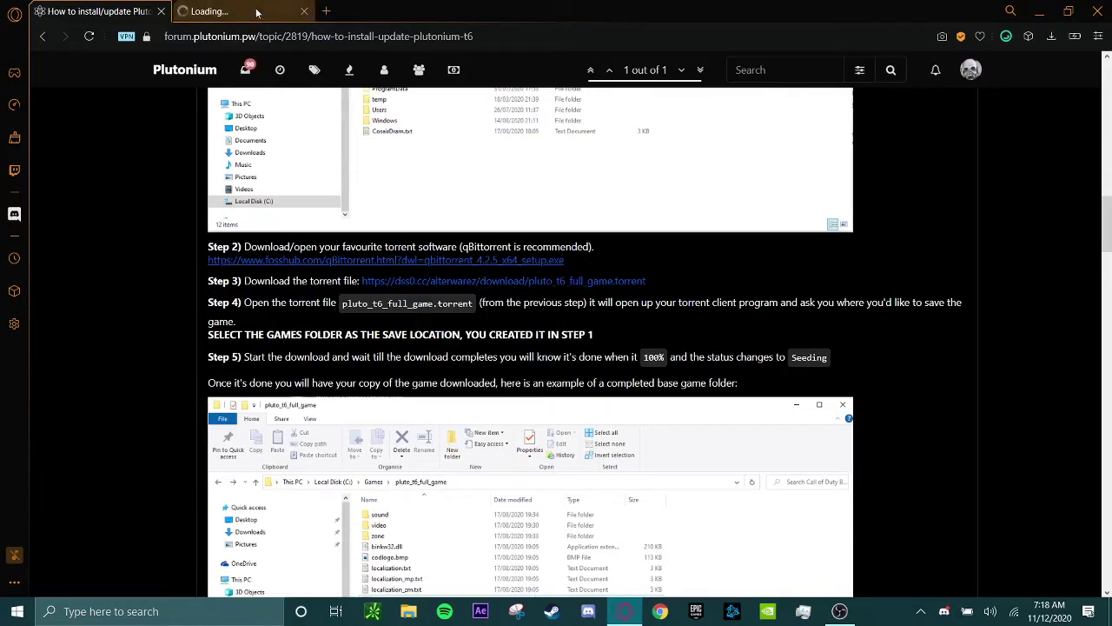
{"action": "left_click", "coordinate": [258, 9]}
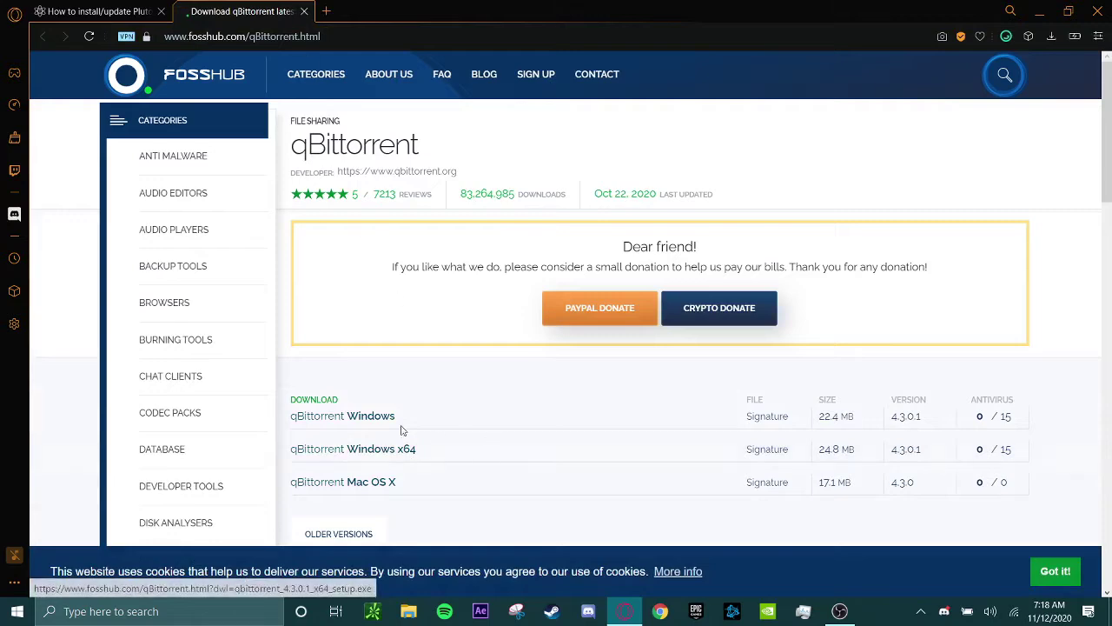
{"action": "left_click", "coordinate": [364, 458]}
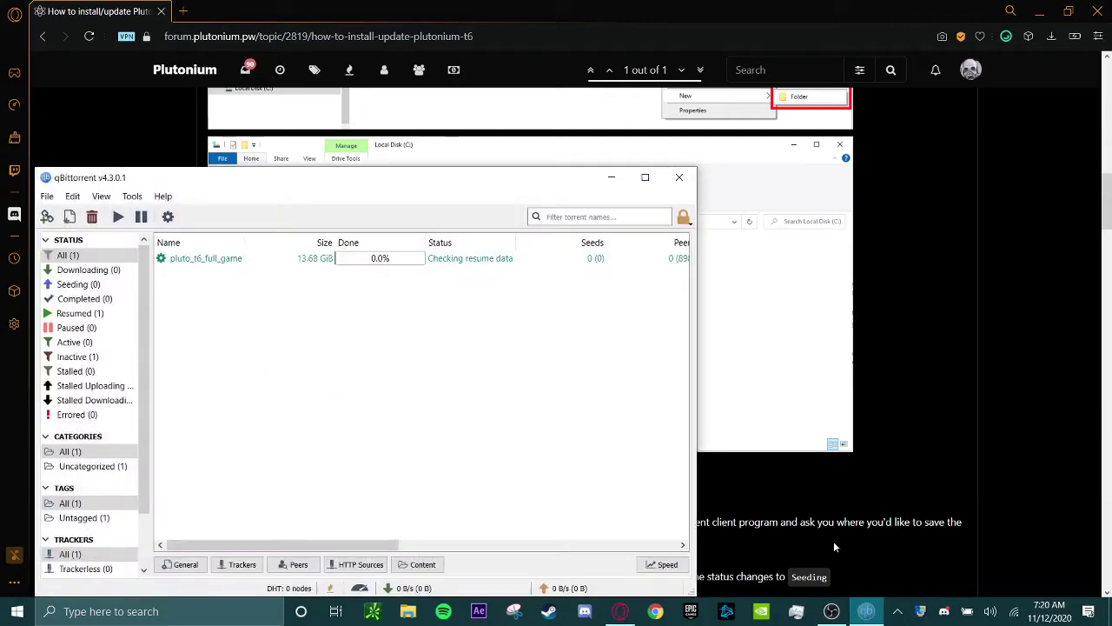
Move the qBittorrent window clear, check the progress of the pluto_t6_full_game torrent, and minimize the window.
{"action": "left_click_drag", "start_coordinate": [415, 178], "coordinate": [595, 122]}
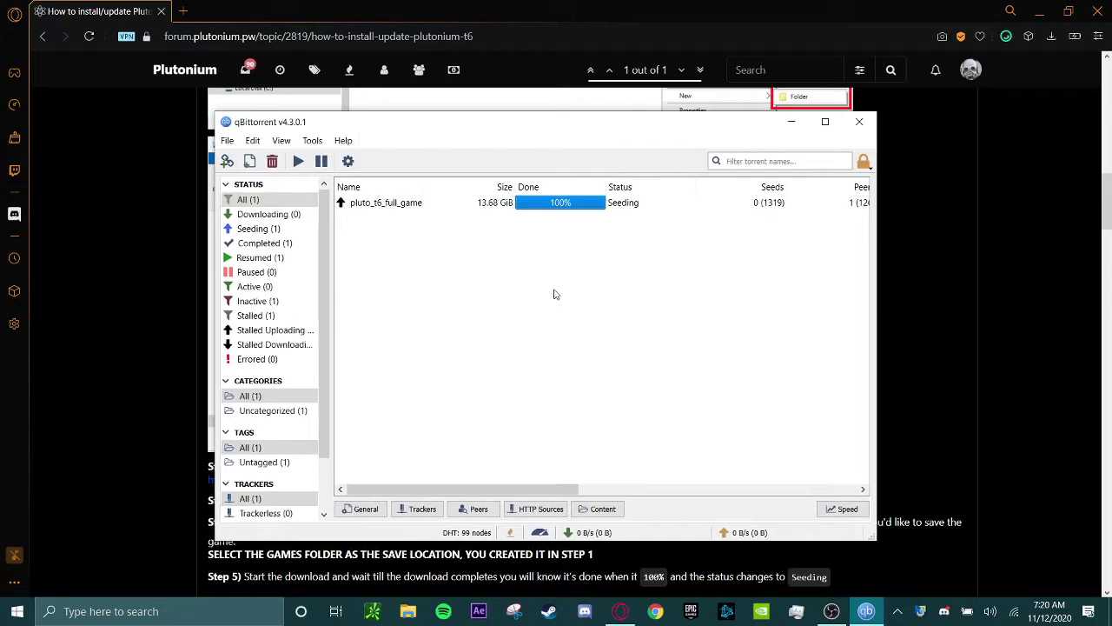
{"action": "left_click_drag", "start_coordinate": [413, 132], "coordinate": [558, 117]}
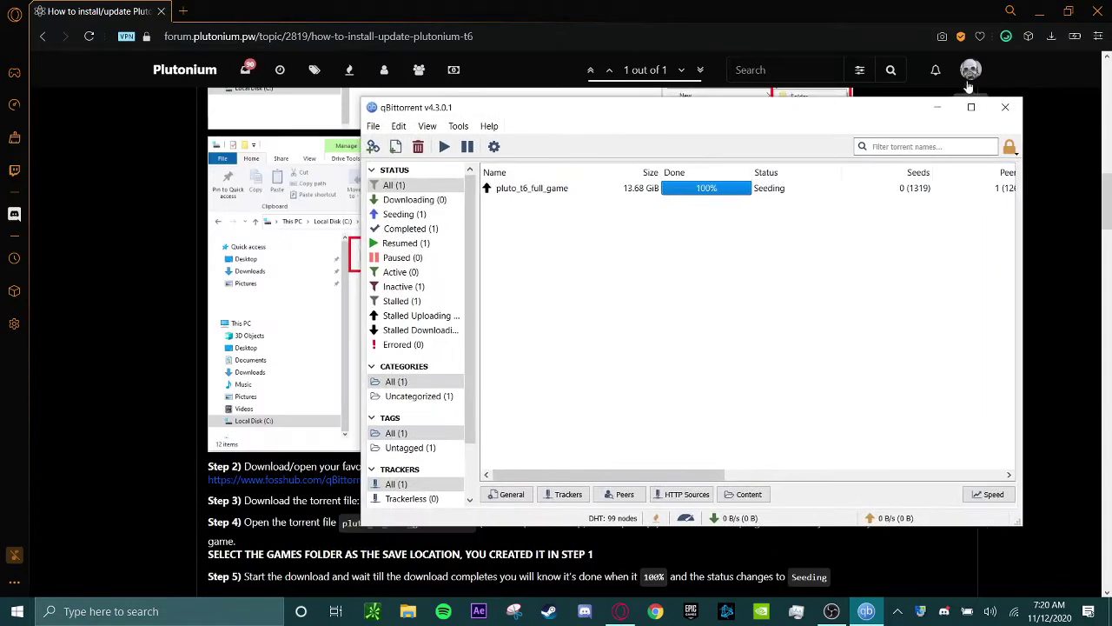
{"action": "left_click", "coordinate": [942, 107]}
View the guide's full-size picture of the Games folder on Local Disk (C:) and close it.
{"action": "scroll", "coordinate": [1087, 219], "scroll_direction": "down", "scroll_amount": 2}
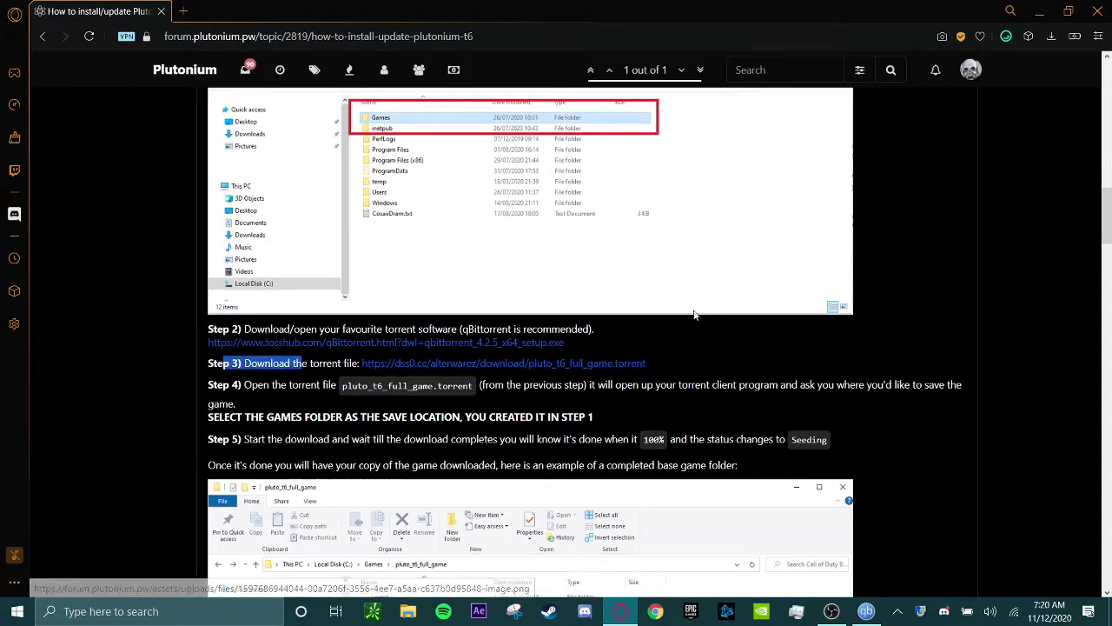
{"action": "left_click", "coordinate": [530, 200]}
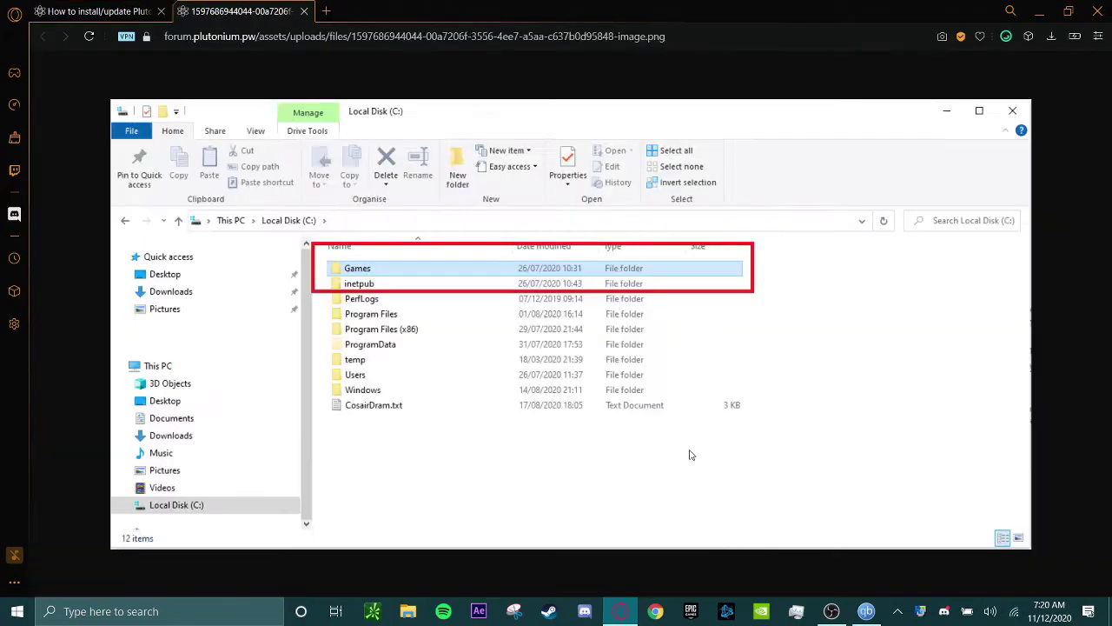
{"action": "left_click", "coordinate": [306, 11]}
Compare the torrent's progress and status in qBittorrent with Step 5 of the guide, and return to the guide.
{"action": "left_click", "coordinate": [866, 611]}
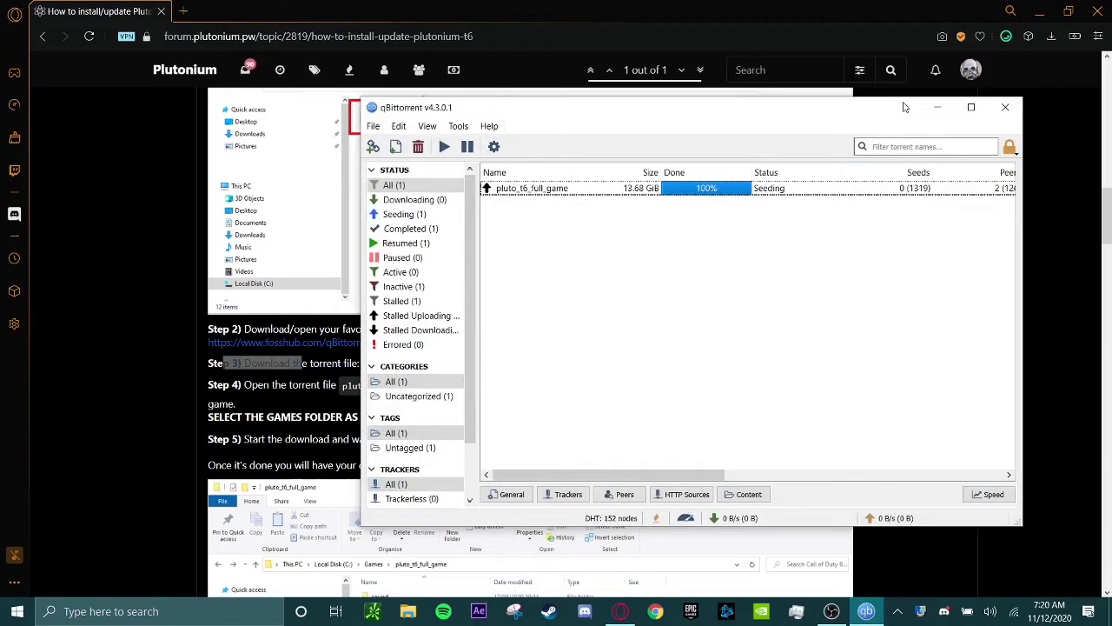
{"action": "left_click", "coordinate": [938, 107]}
{"action": "left_click_drag", "start_coordinate": [1110, 237], "coordinate": [1108, 209]}
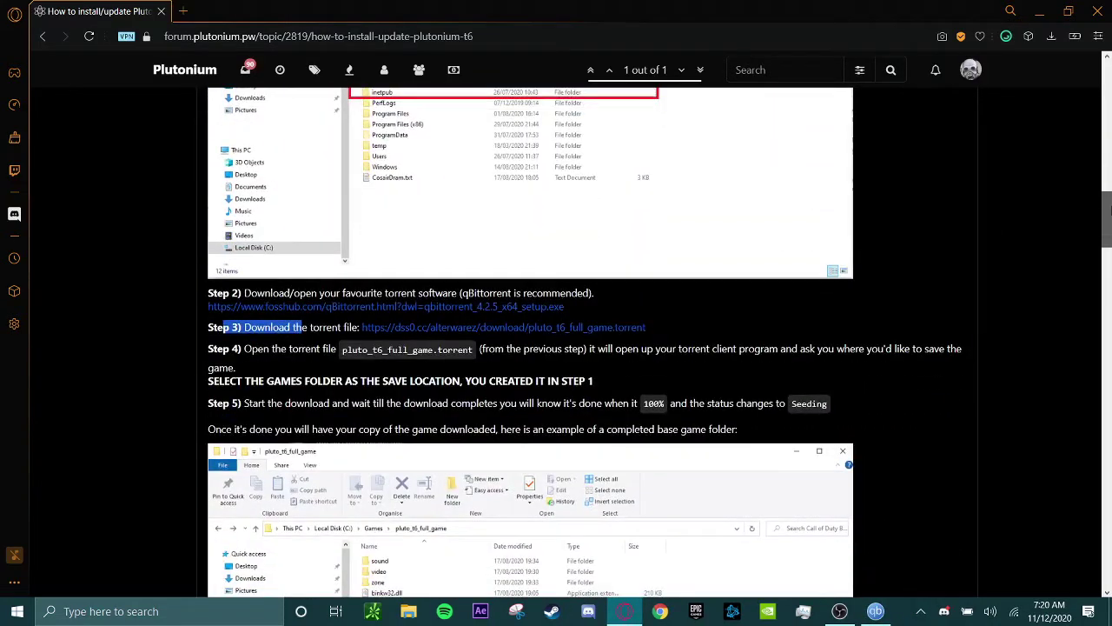
{"action": "left_click", "coordinate": [875, 610]}
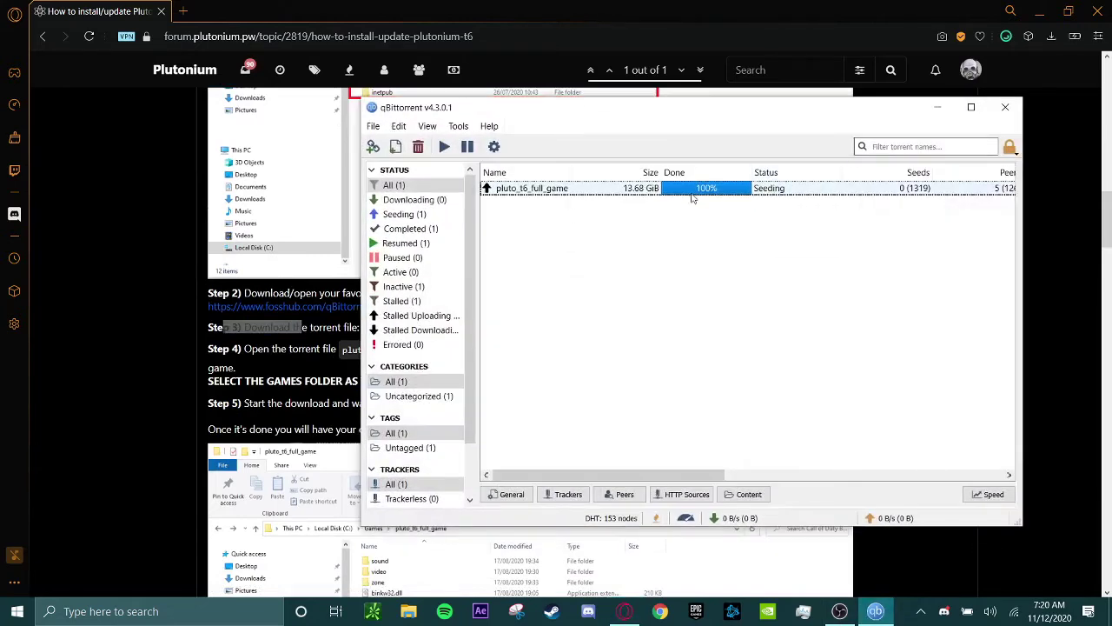
{"action": "left_click", "coordinate": [936, 109]}
Download the launcher from the link in the guide's Plutonium Launcher section and save it as plutonium.
{"action": "left_click_drag", "start_coordinate": [1108, 221], "coordinate": [1108, 272]}
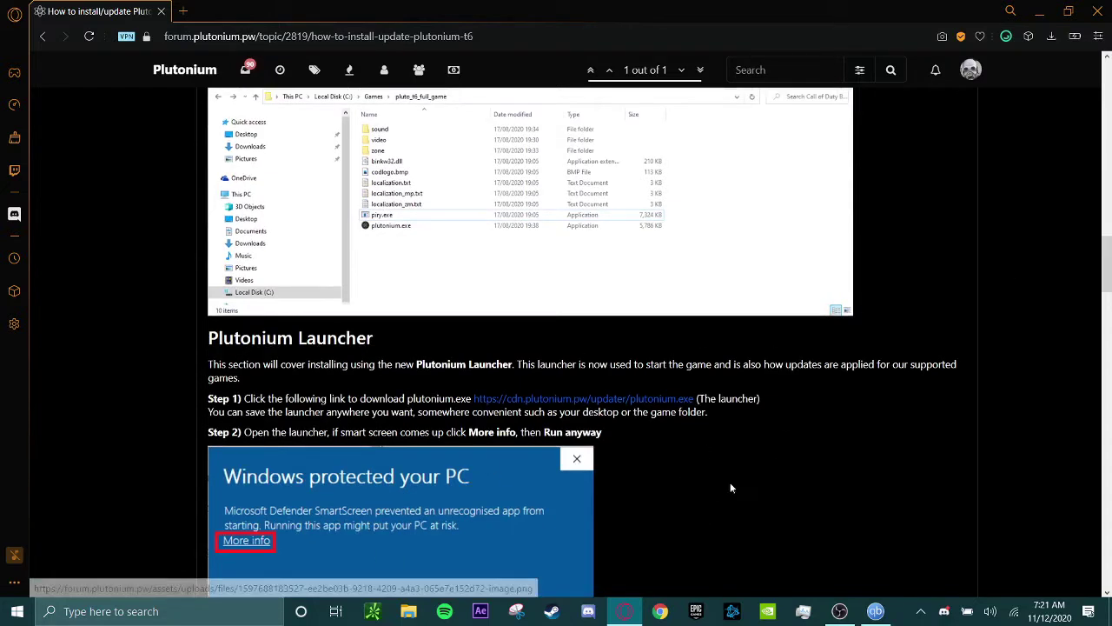
{"action": "right_click", "coordinate": [603, 398]}
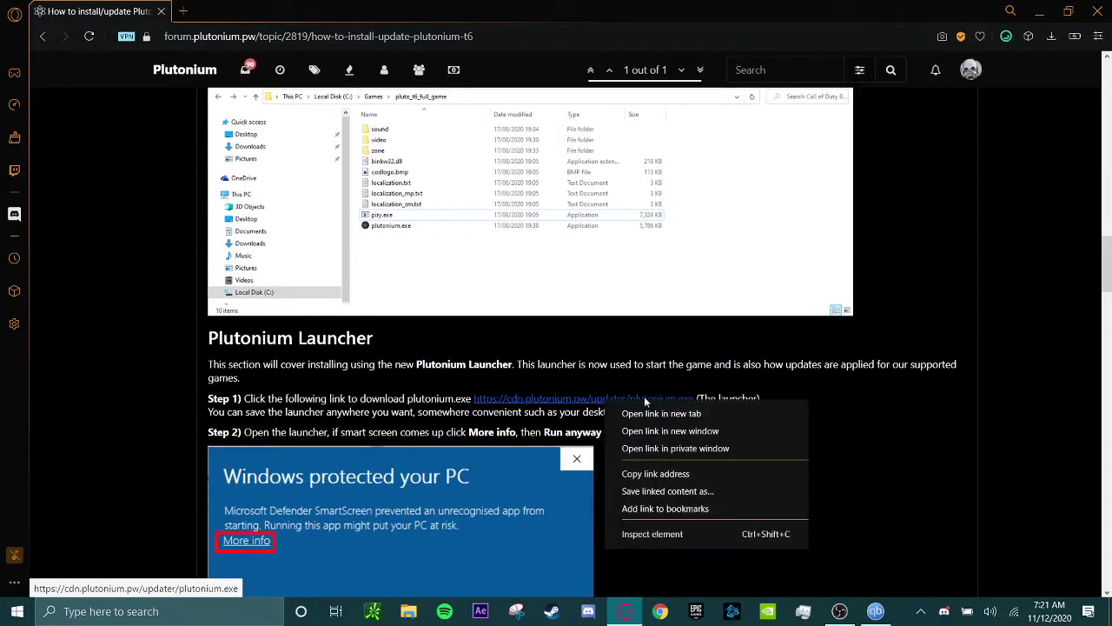
{"action": "left_click", "coordinate": [630, 409]}
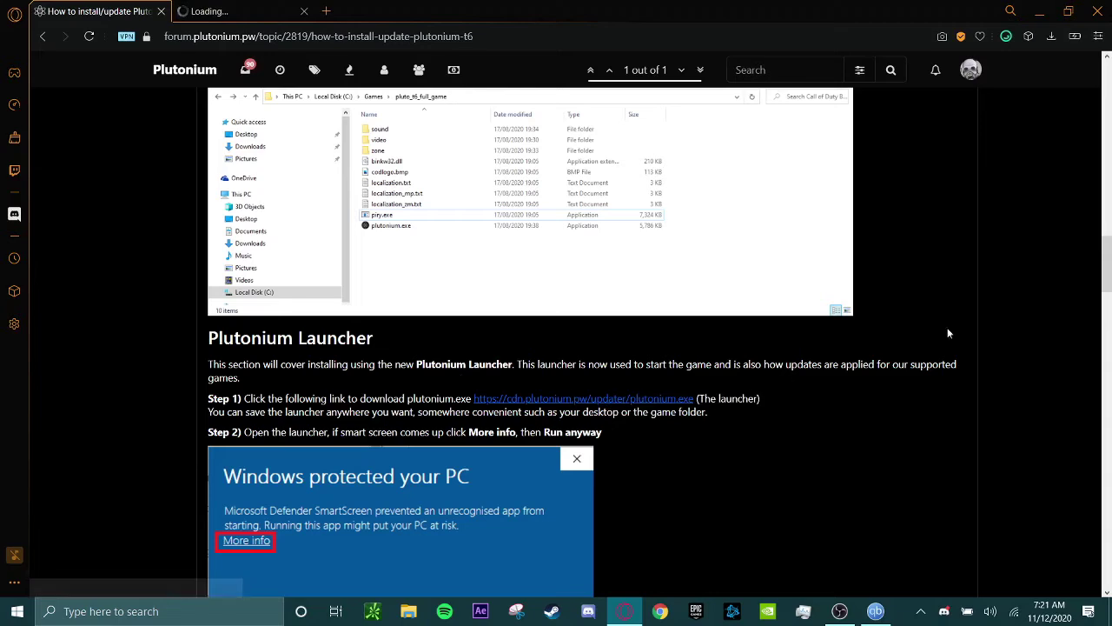
{"action": "left_click_drag", "start_coordinate": [1108, 278], "coordinate": [1108, 323]}
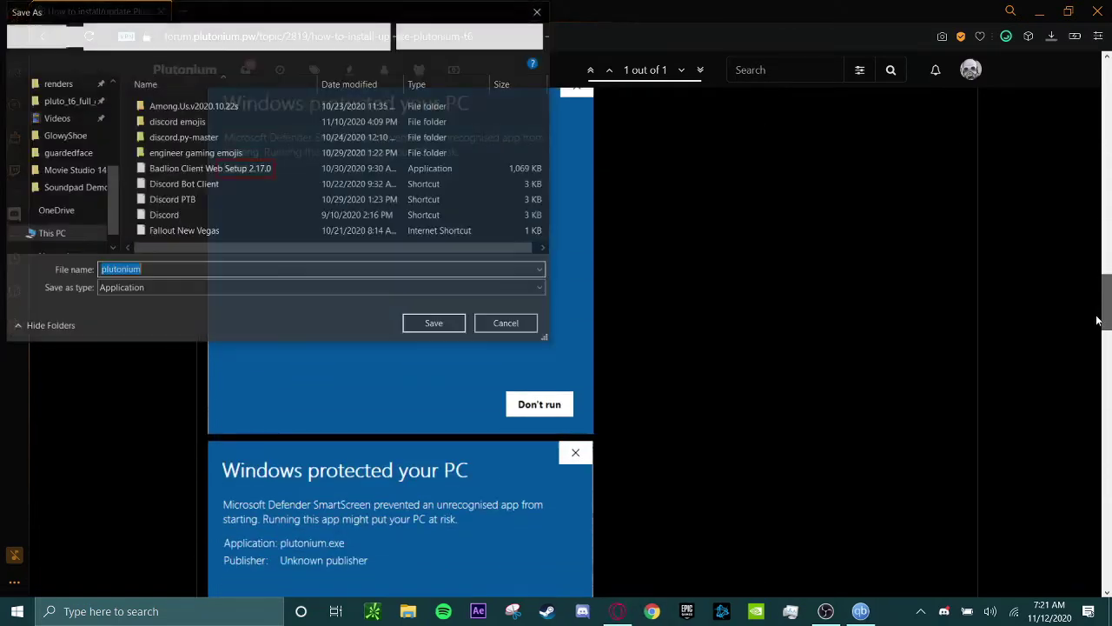
{"action": "left_click", "coordinate": [430, 325]}
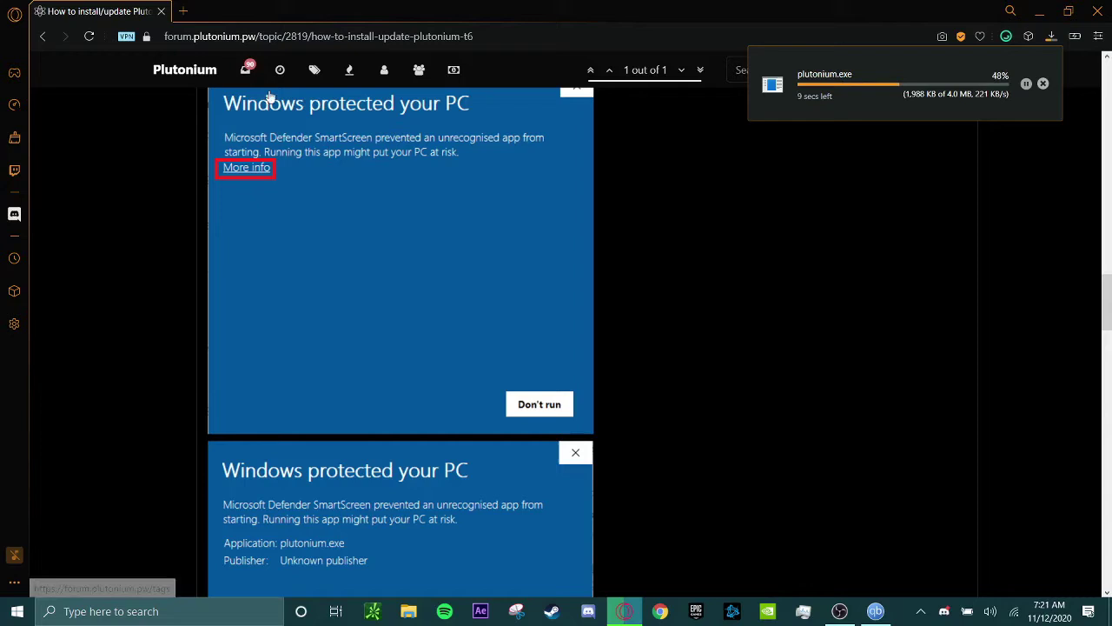
Review the guide's SmartScreen, client installation and login instructions, and look at the forum account menu.
{"action": "scroll", "coordinate": [487, 351], "scroll_direction": "down", "scroll_amount": 2}
{"action": "scroll", "coordinate": [487, 351], "scroll_direction": "down", "scroll_amount": 5}
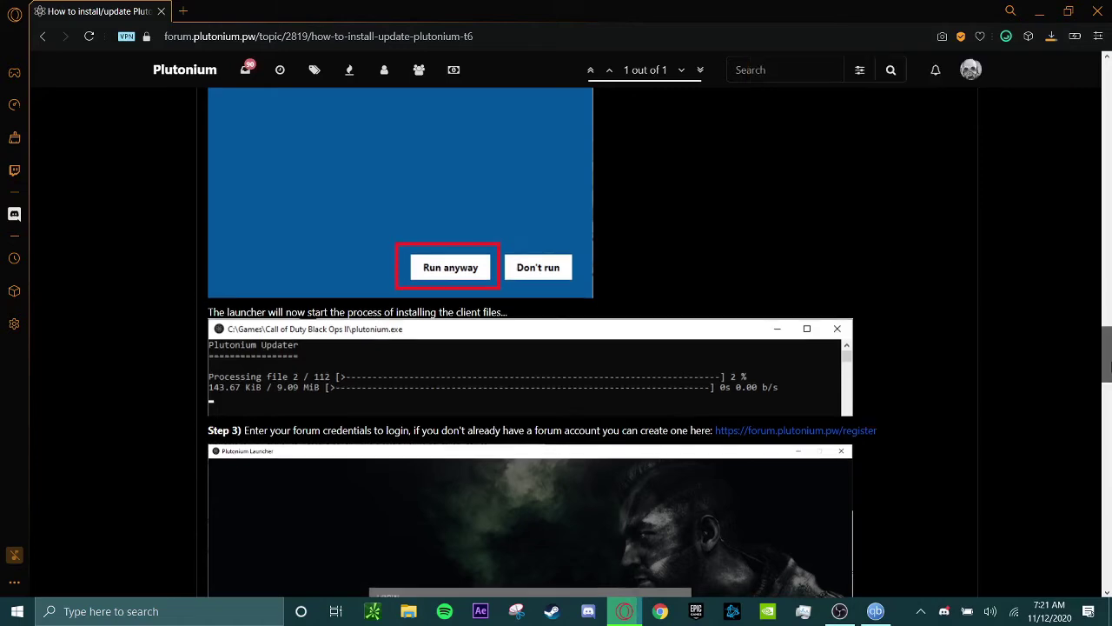
{"action": "scroll", "coordinate": [1109, 403], "scroll_direction": "up", "scroll_amount": 5}
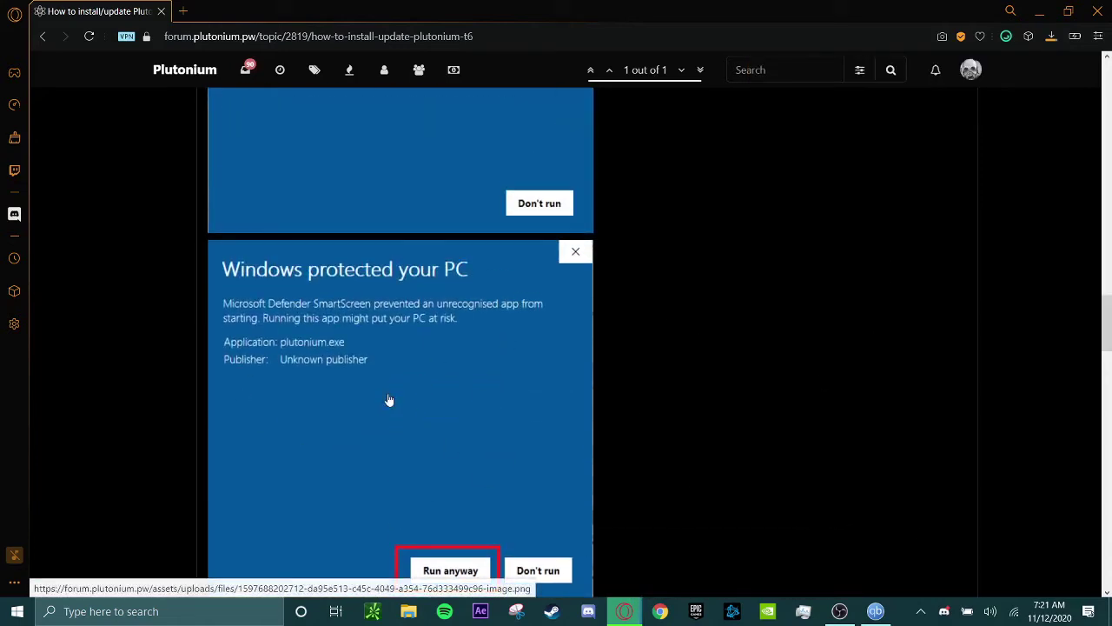
{"action": "left_click_drag", "start_coordinate": [1103, 304], "coordinate": [1102, 353]}
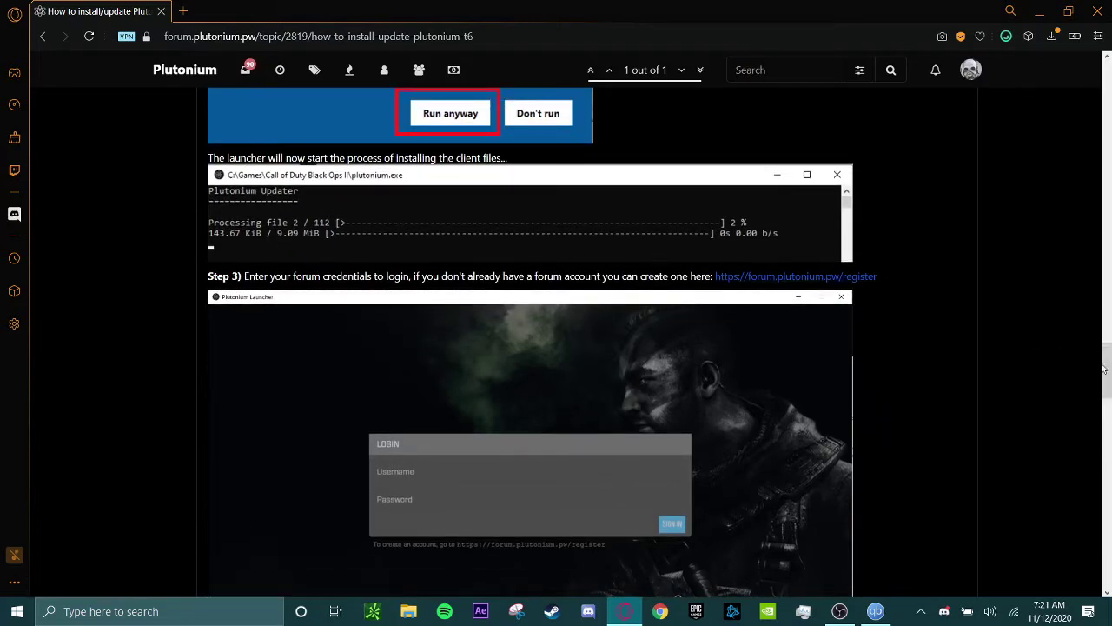
{"action": "mouse_move", "coordinate": [1109, 375]}
{"action": "left_mouse_down"}
{"action": "mouse_move", "coordinate": [1108, 416]}
{"action": "mouse_move", "coordinate": [1107, 393]}
{"action": "left_mouse_up"}
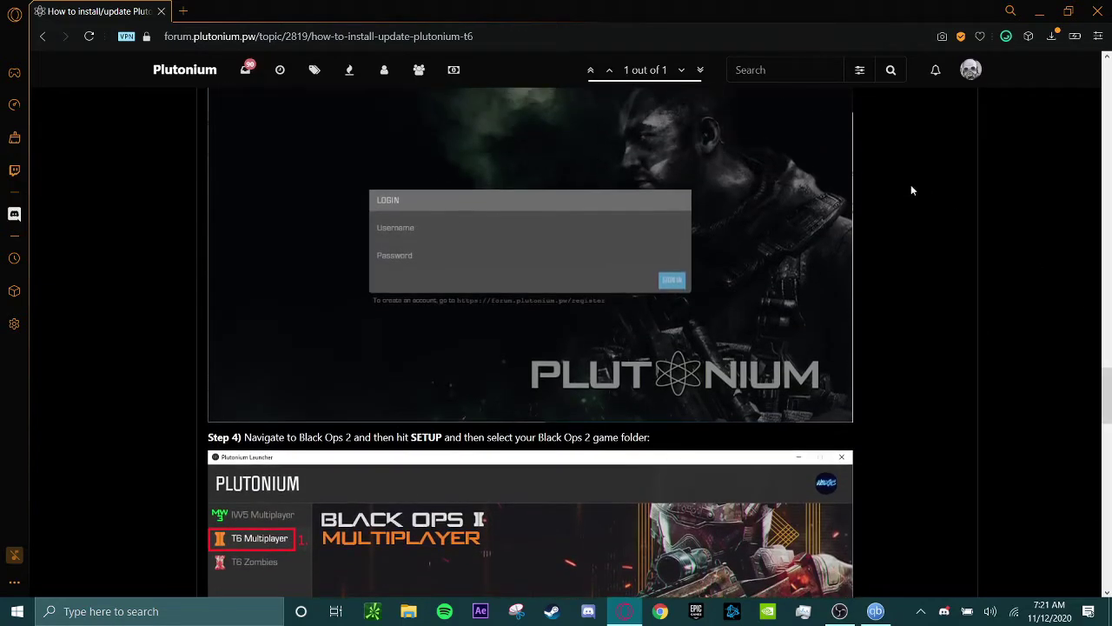
{"action": "left_click", "coordinate": [966, 74]}
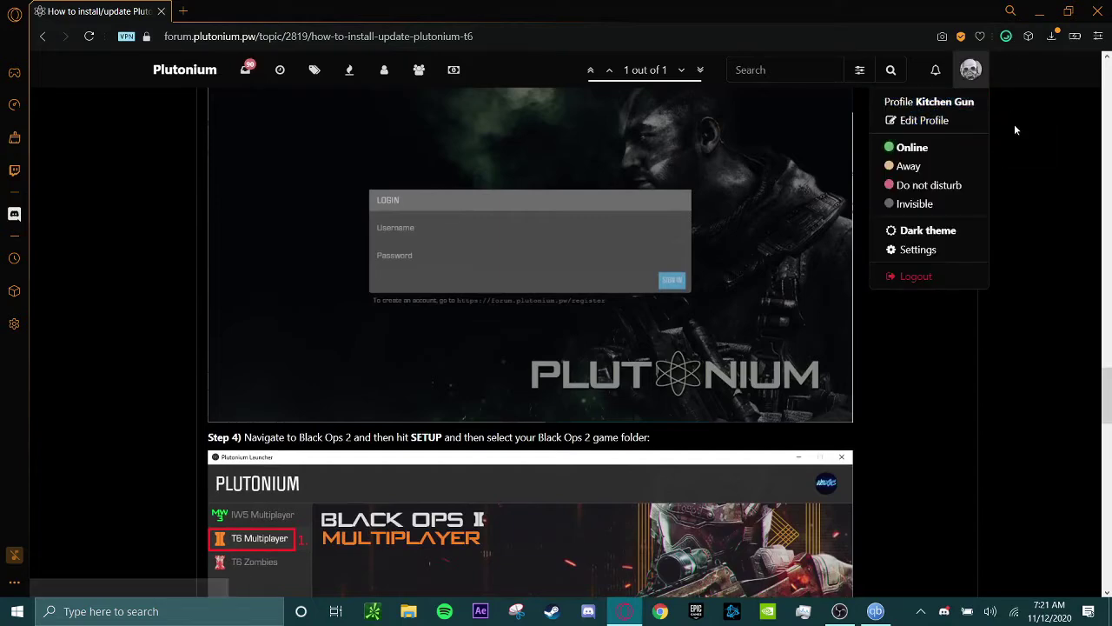
{"action": "left_click", "coordinate": [1025, 165]}
Check the plutonium.exe download, open the pluto_t6_full_game folder in File Explorer, and run the plutonium application.
{"action": "left_click", "coordinate": [1051, 38]}
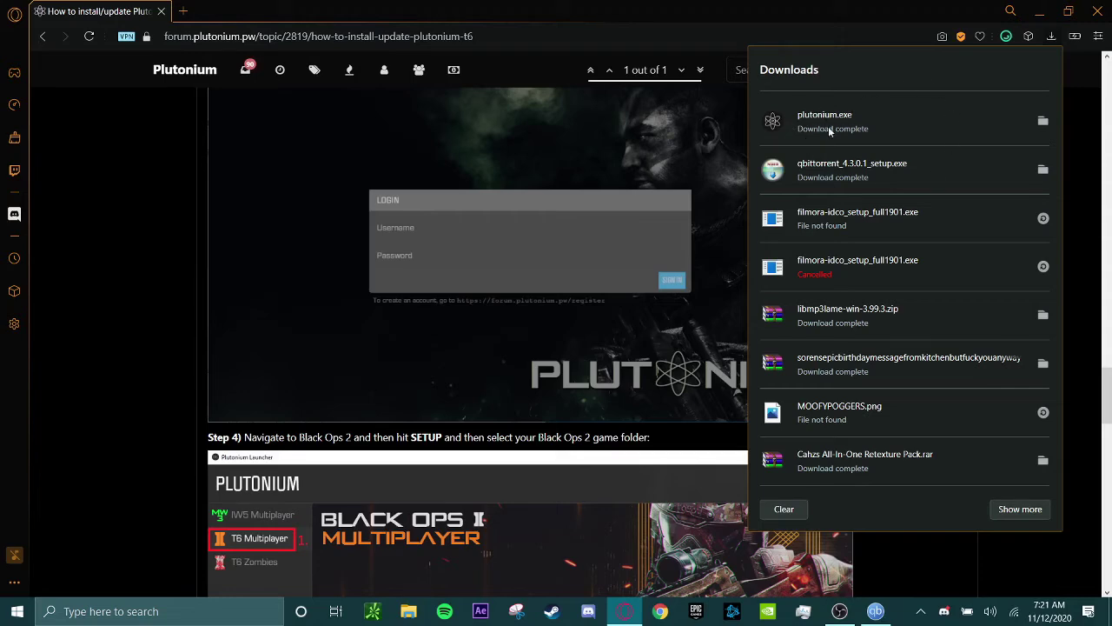
{"action": "left_click", "coordinate": [416, 582]}
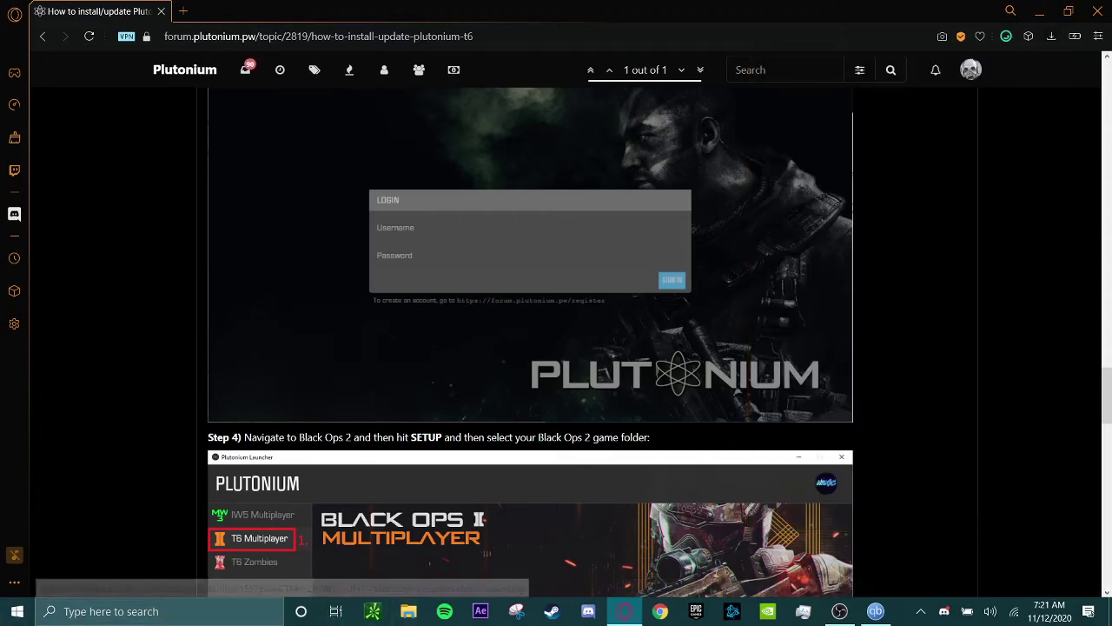
{"action": "left_click", "coordinate": [408, 611]}
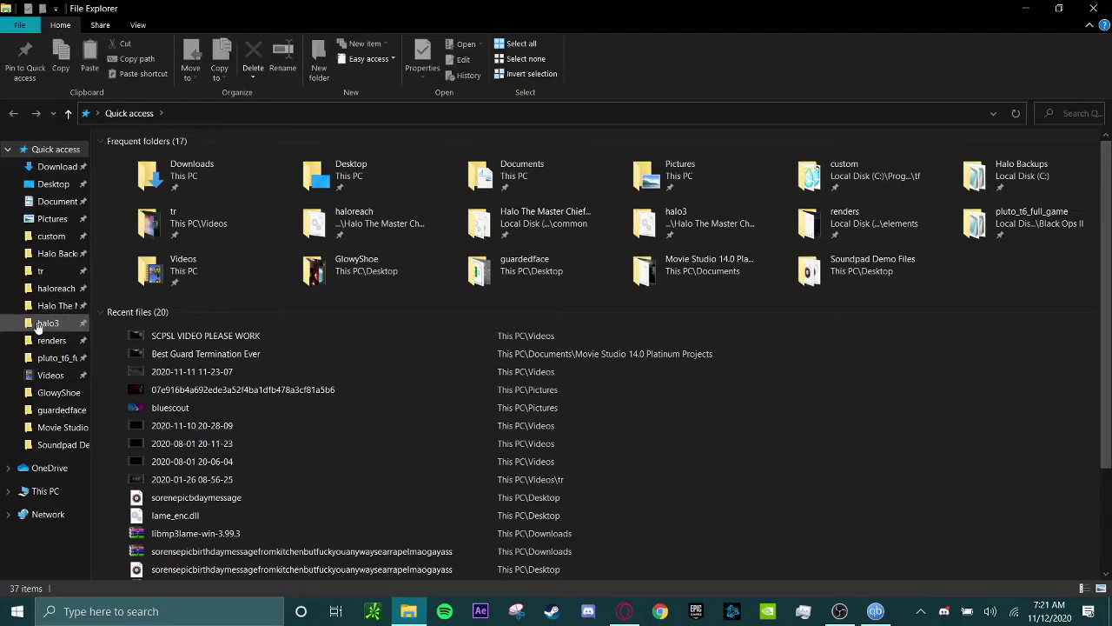
{"action": "left_click", "coordinate": [48, 357]}
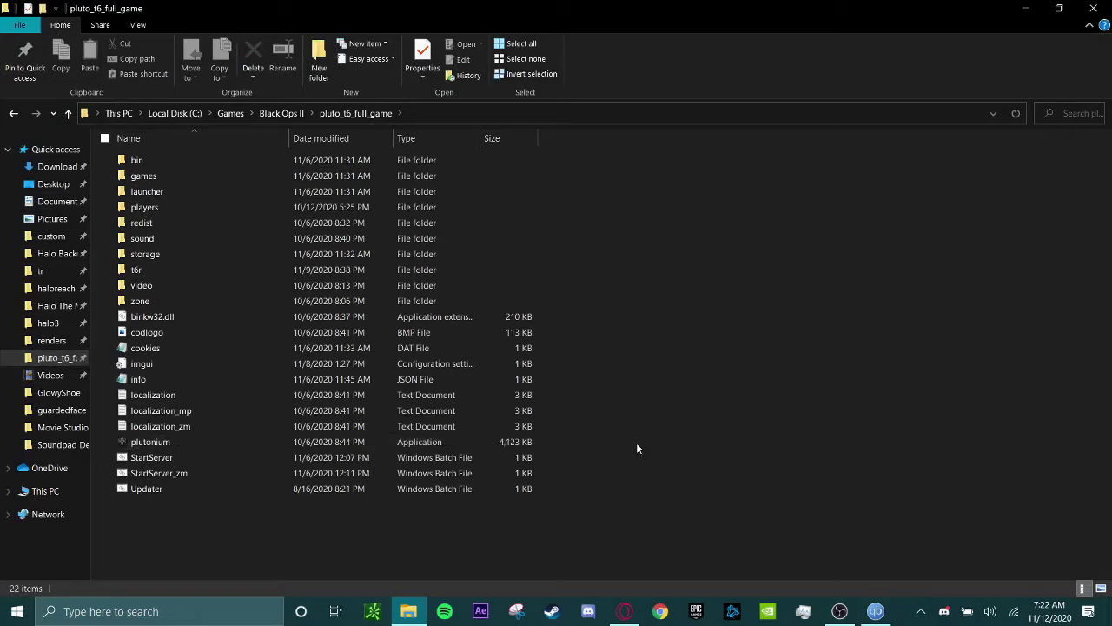
{"action": "left_click", "coordinate": [327, 442]}
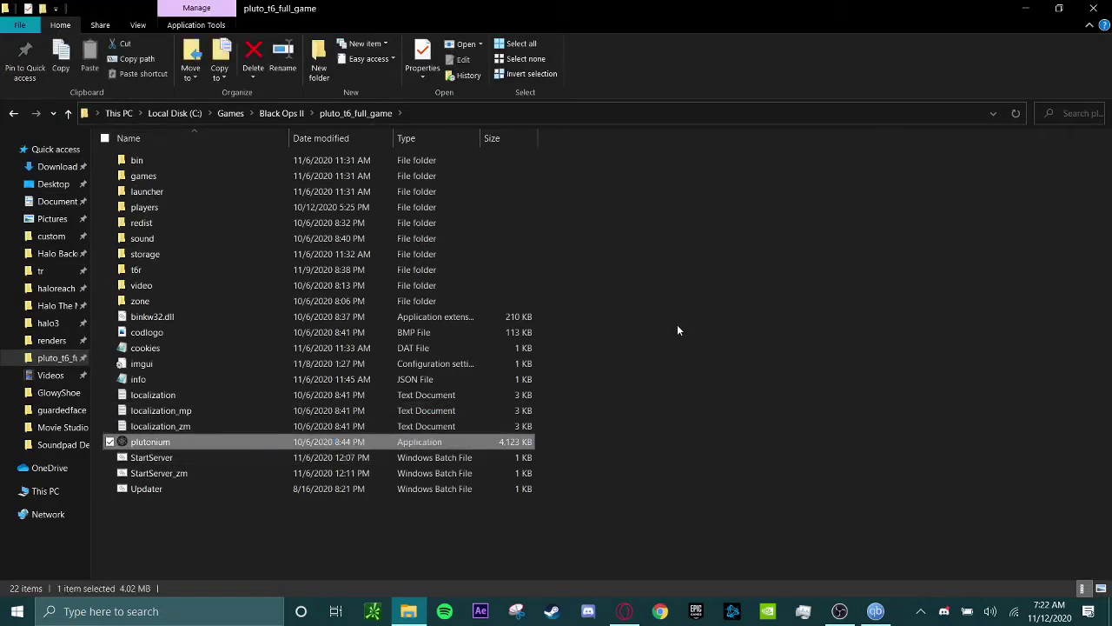
{"action": "double_click", "coordinate": [535, 443]}
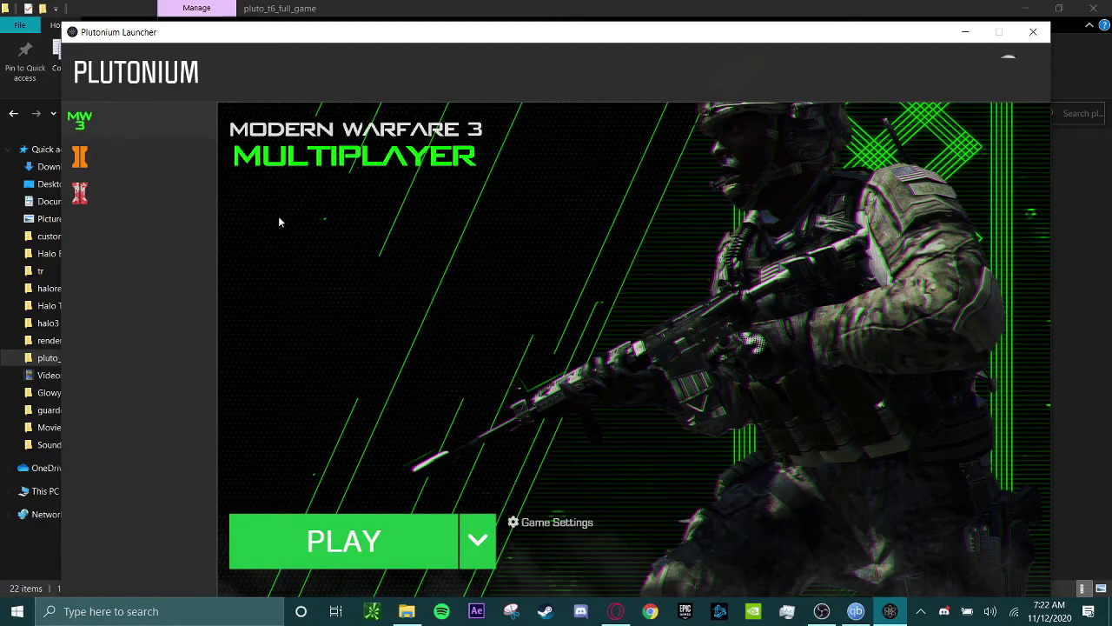
Look through the launcher's T6 Multiplayer and T6 Zombies pages and the multiplayer game path setting, and close the launcher and its folder.
{"action": "left_click", "coordinate": [104, 156]}
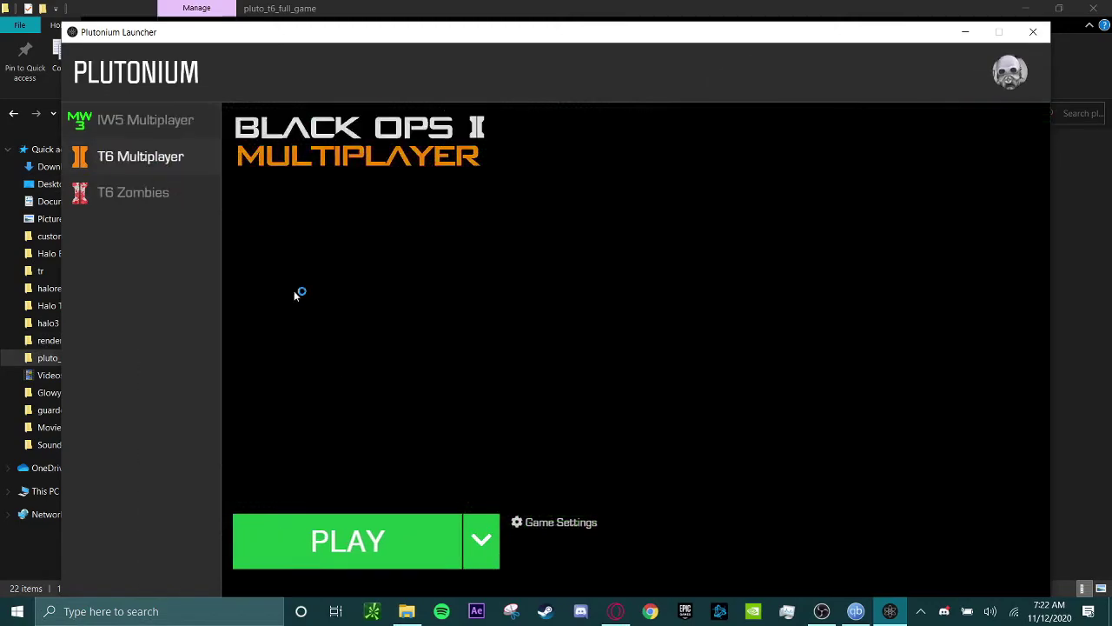
{"action": "left_click", "coordinate": [81, 193]}
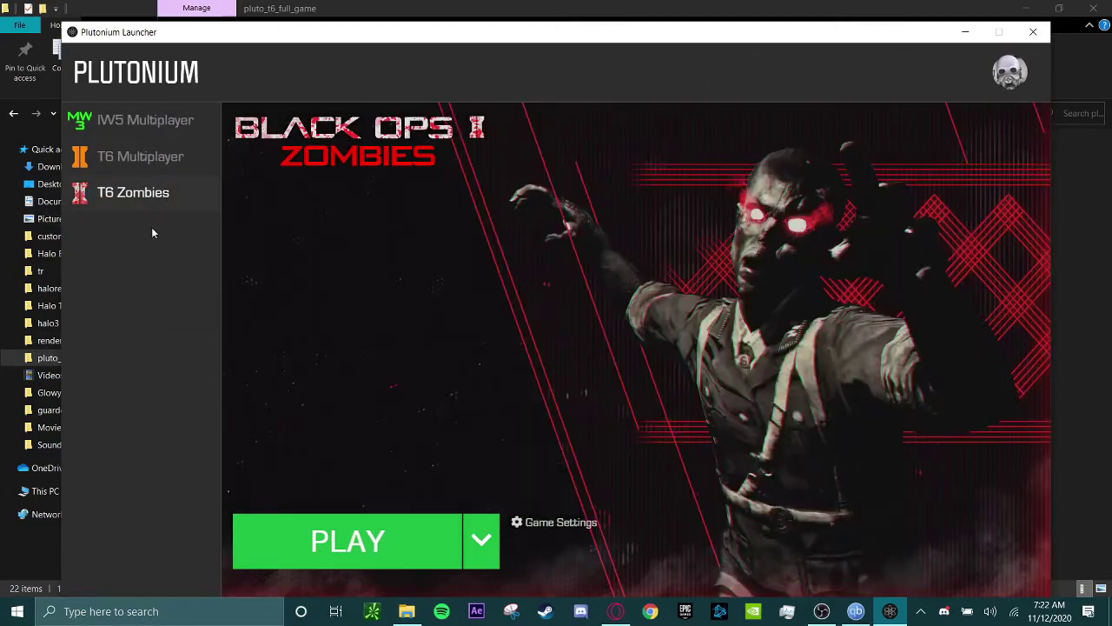
{"action": "left_click", "coordinate": [82, 154]}
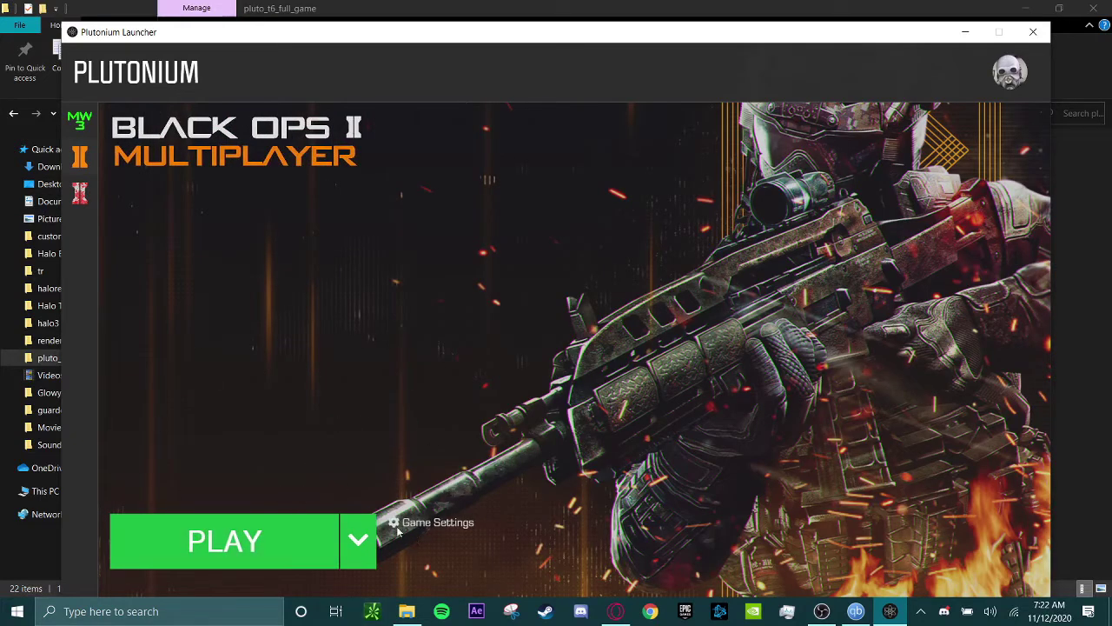
{"action": "left_click", "coordinate": [424, 526]}
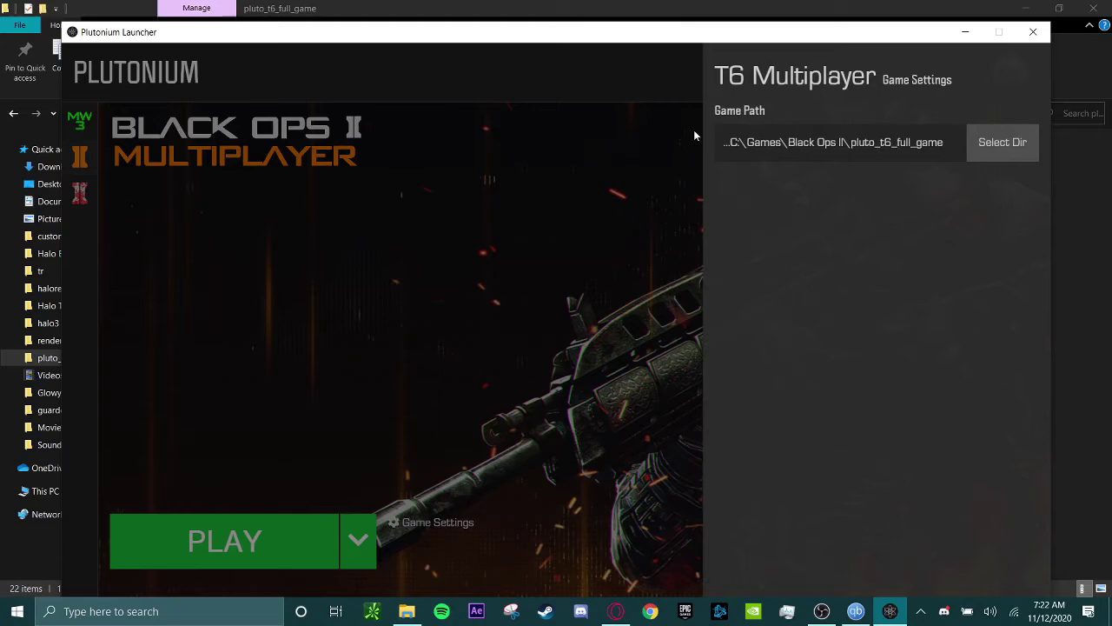
{"action": "left_click", "coordinate": [522, 258]}
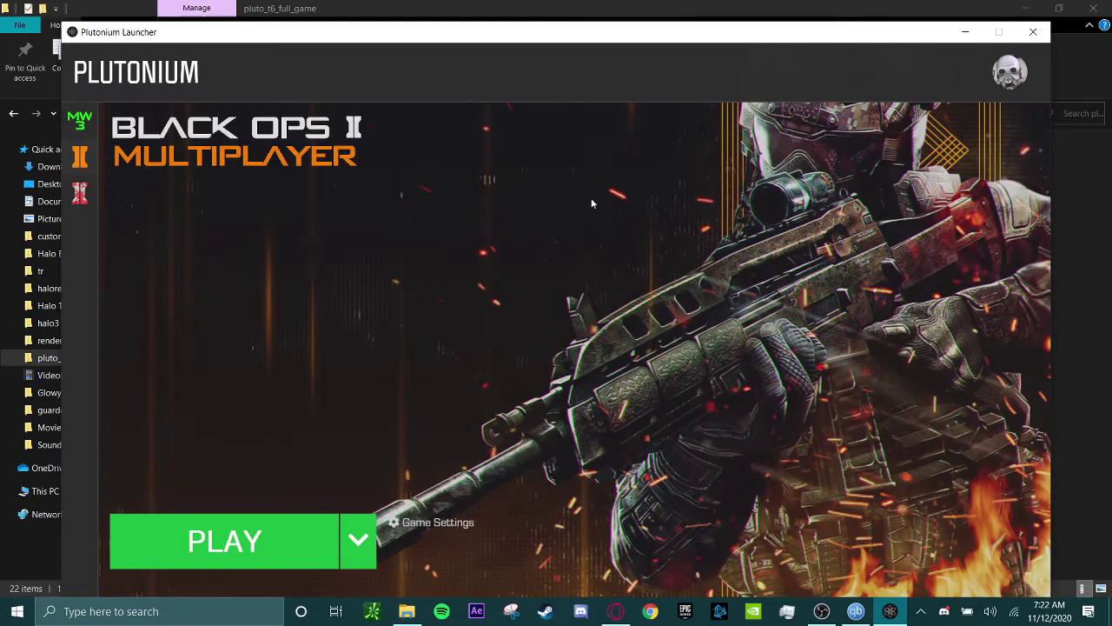
{"action": "left_click", "coordinate": [1034, 32]}
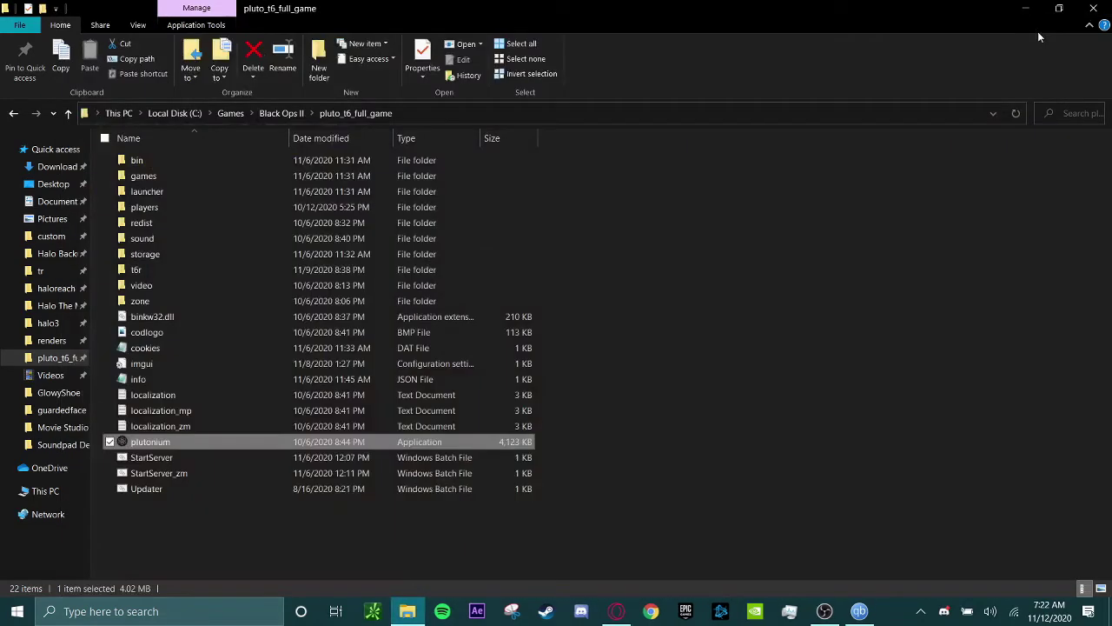
{"action": "left_click", "coordinate": [1095, 11]}
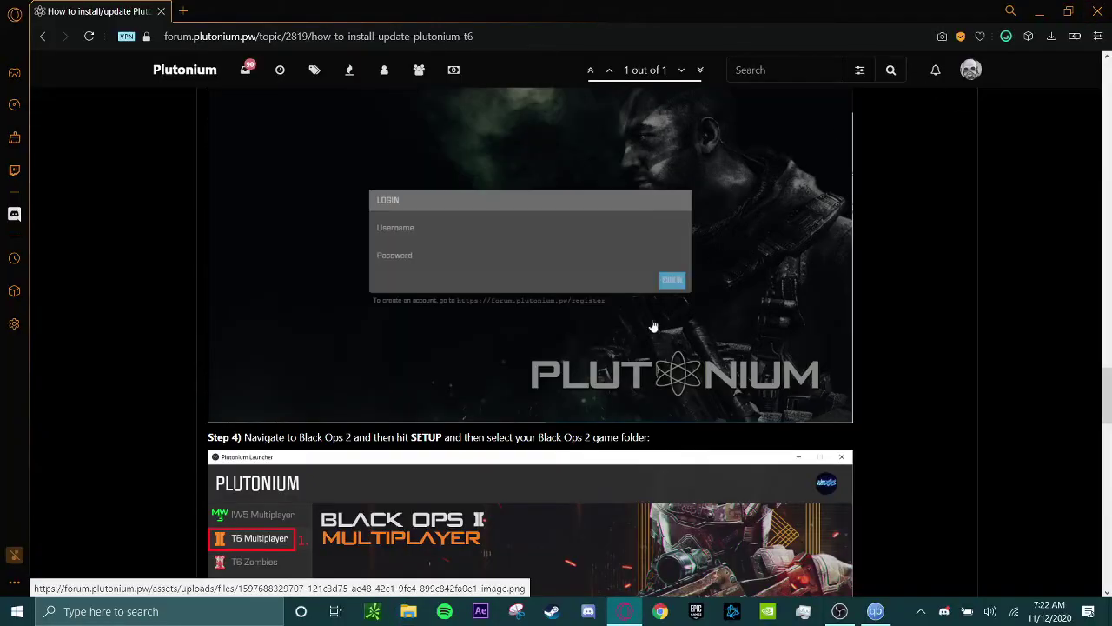
Return to the beginning of the guide, search the forum's user list for a member's username, and open that profile.
{"action": "scroll", "coordinate": [922, 233], "scroll_direction": "up", "scroll_amount": 20}
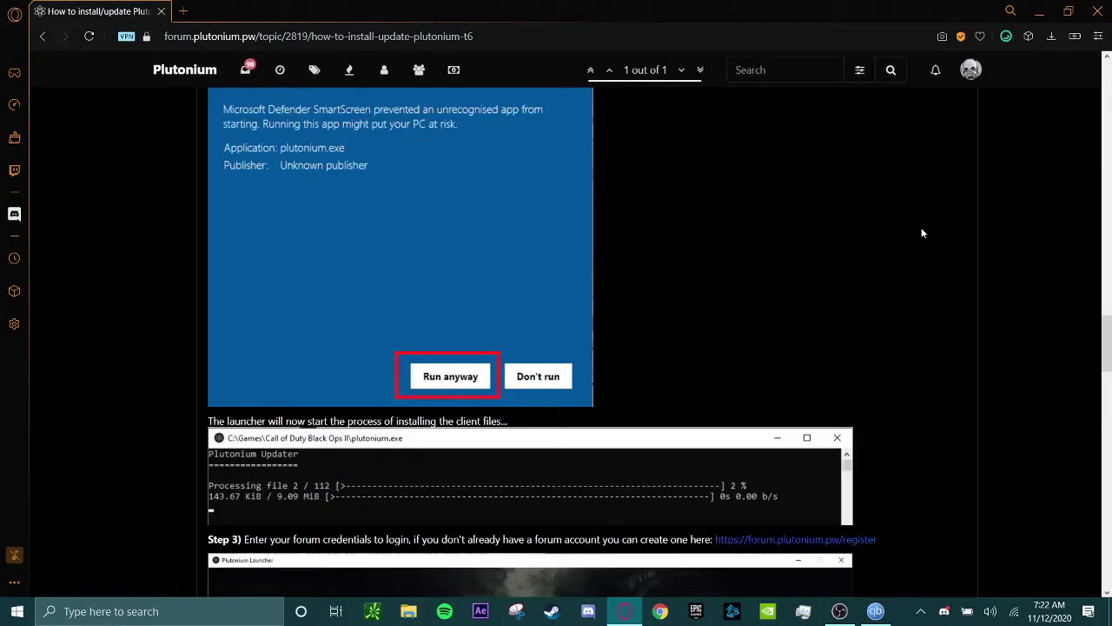
{"action": "scroll", "coordinate": [923, 233], "scroll_direction": "up", "scroll_amount": 5}
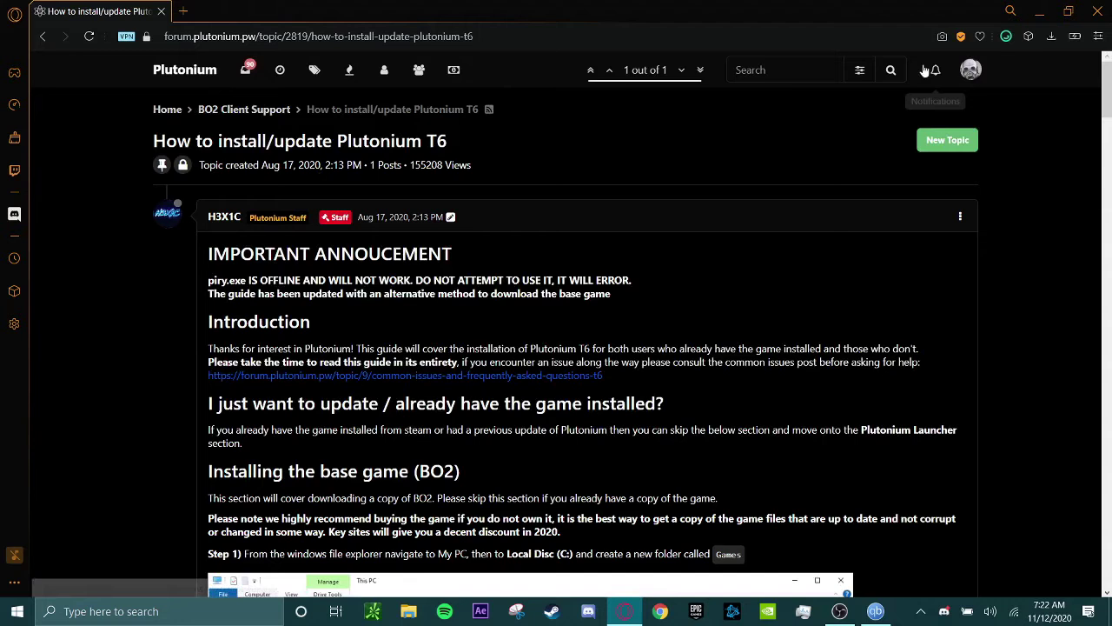
{"action": "left_click", "coordinate": [971, 70]}
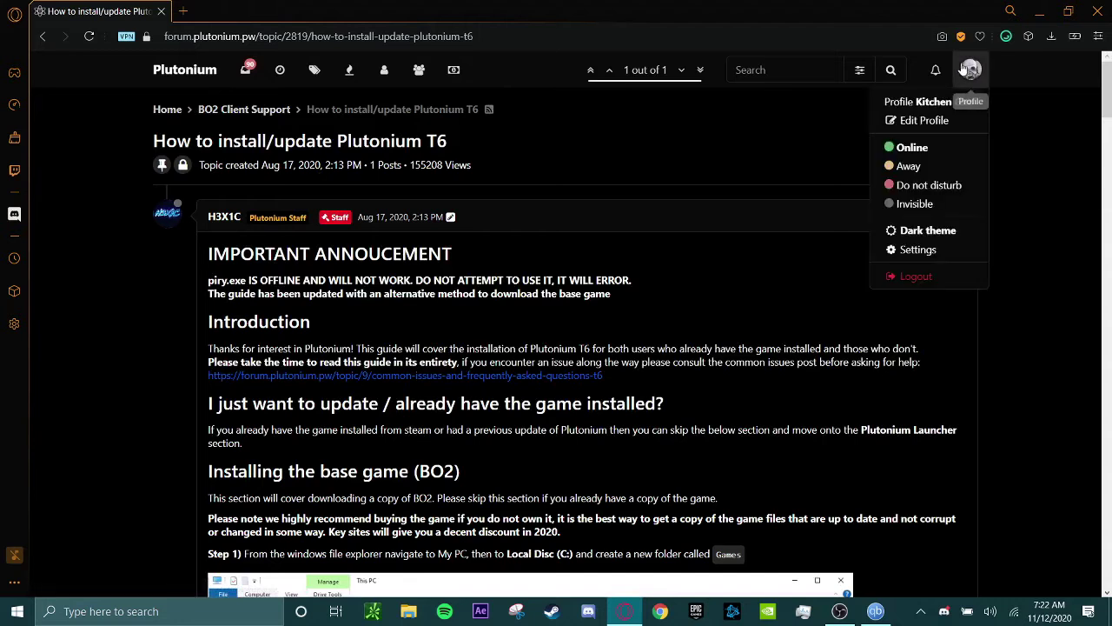
{"action": "left_click", "coordinate": [684, 171]}
{"action": "left_click", "coordinate": [753, 71]}
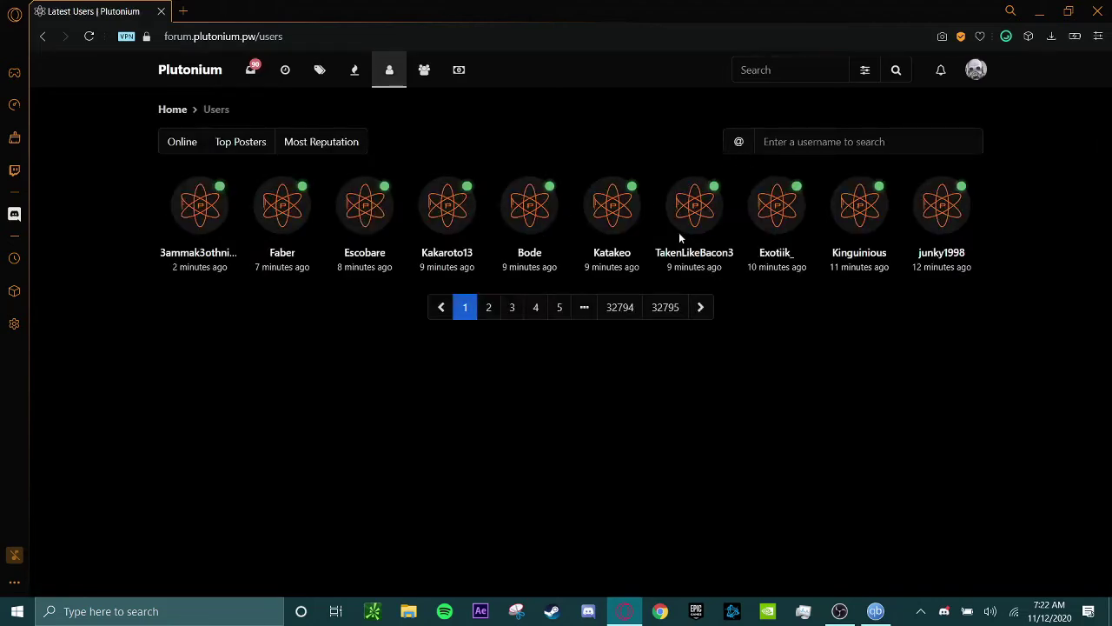
{"action": "type", "text": "walf"}
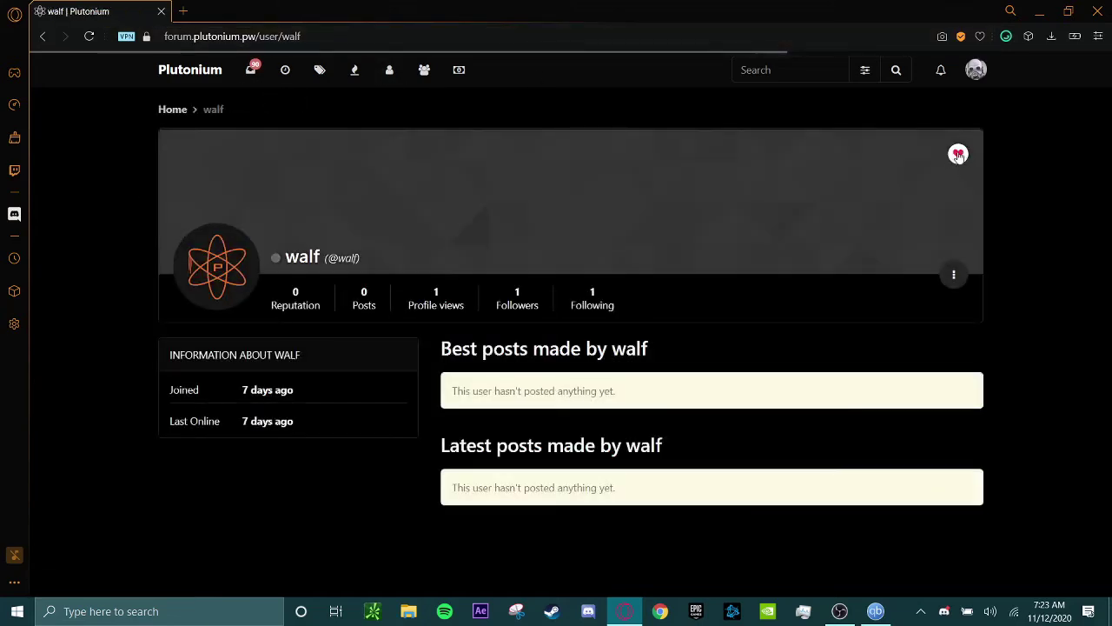
Unfollow the forum member, follow them again, and look at the forum account menu.
{"action": "left_click", "coordinate": [958, 156]}
{"action": "left_click", "coordinate": [954, 159]}
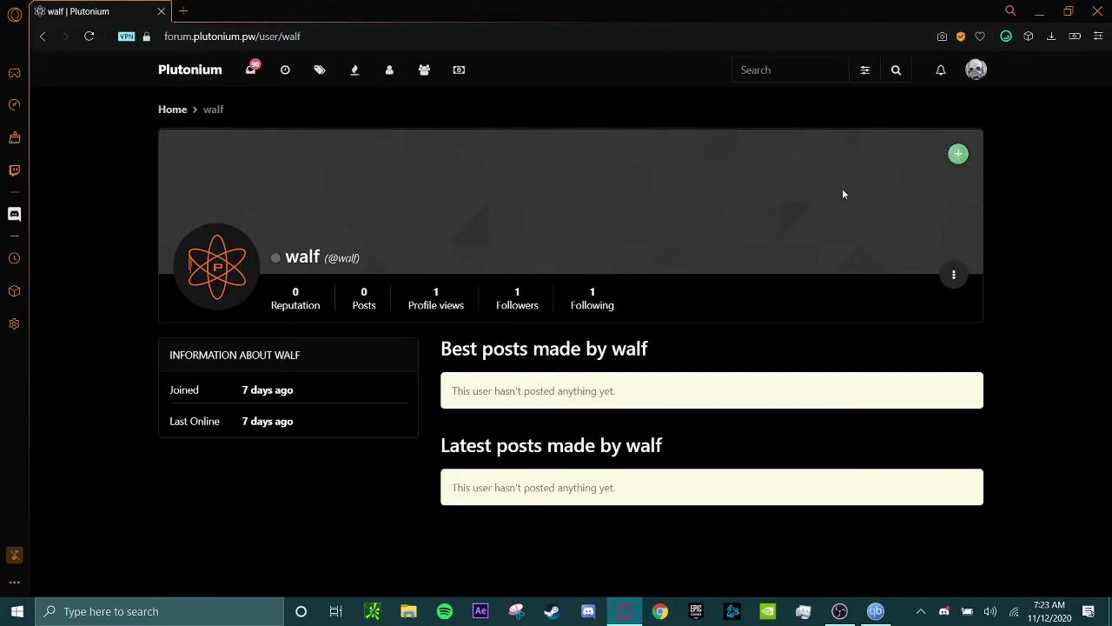
{"action": "left_click", "coordinate": [956, 156]}
{"action": "left_click", "coordinate": [979, 79]}
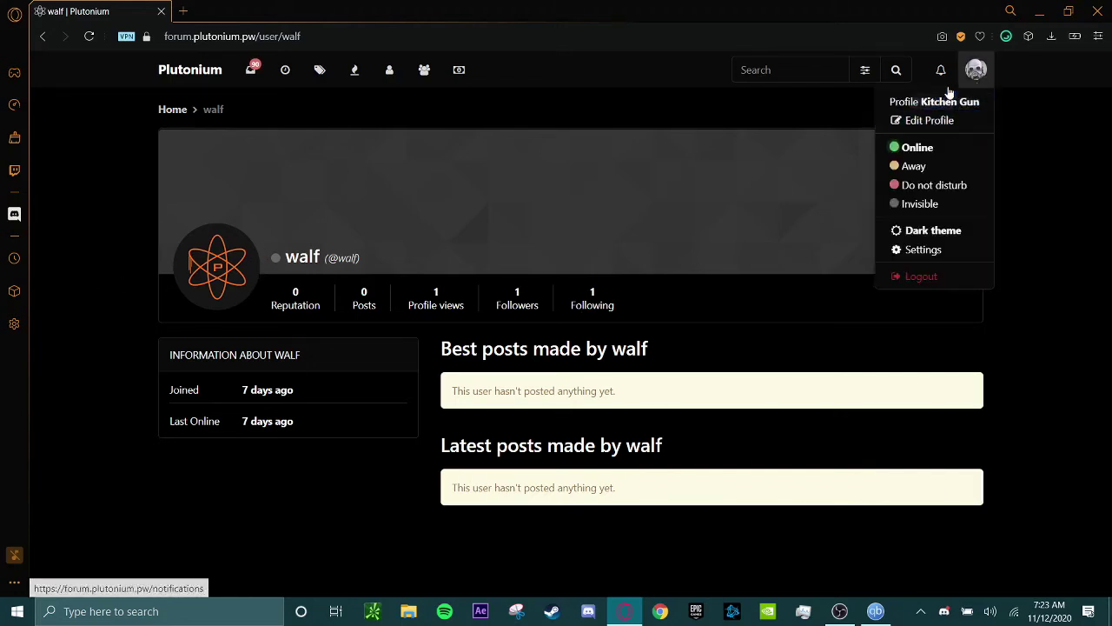
{"action": "left_click", "coordinate": [808, 115]}
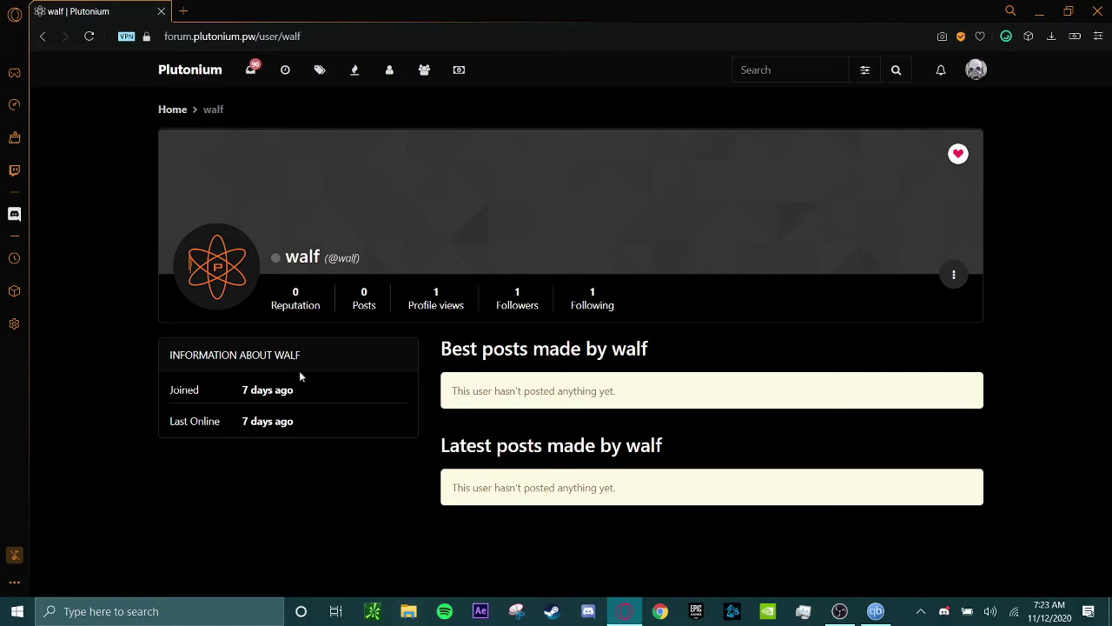
Find the plutonium application in the pluto_t6_full_game folder in File Explorer and close the window.
{"action": "key", "text": "super+e"}
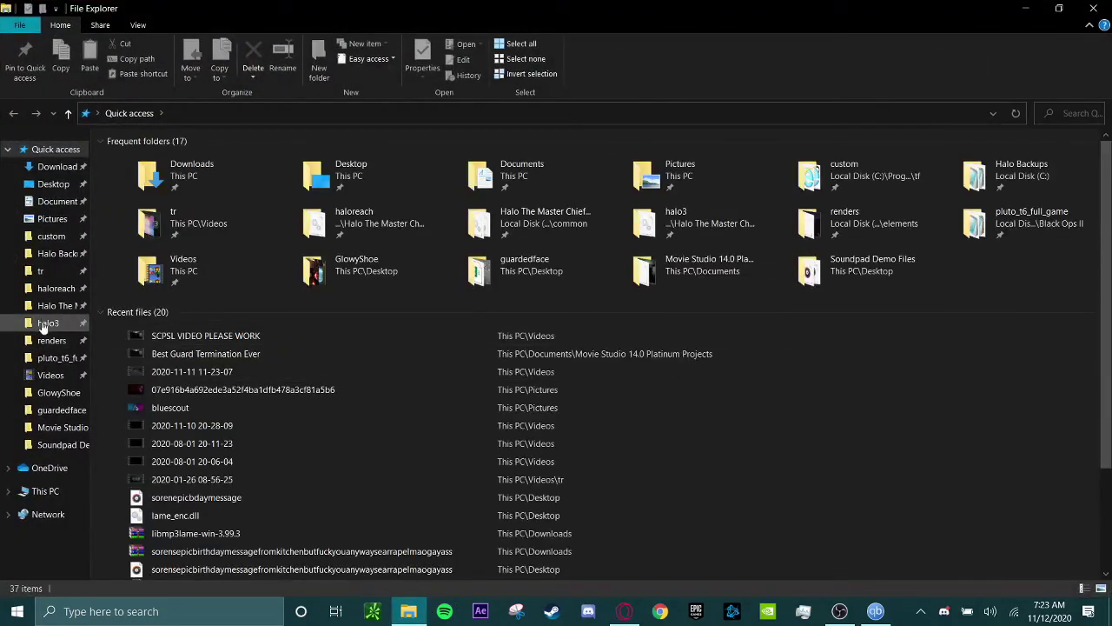
{"action": "left_click", "coordinate": [36, 305]}
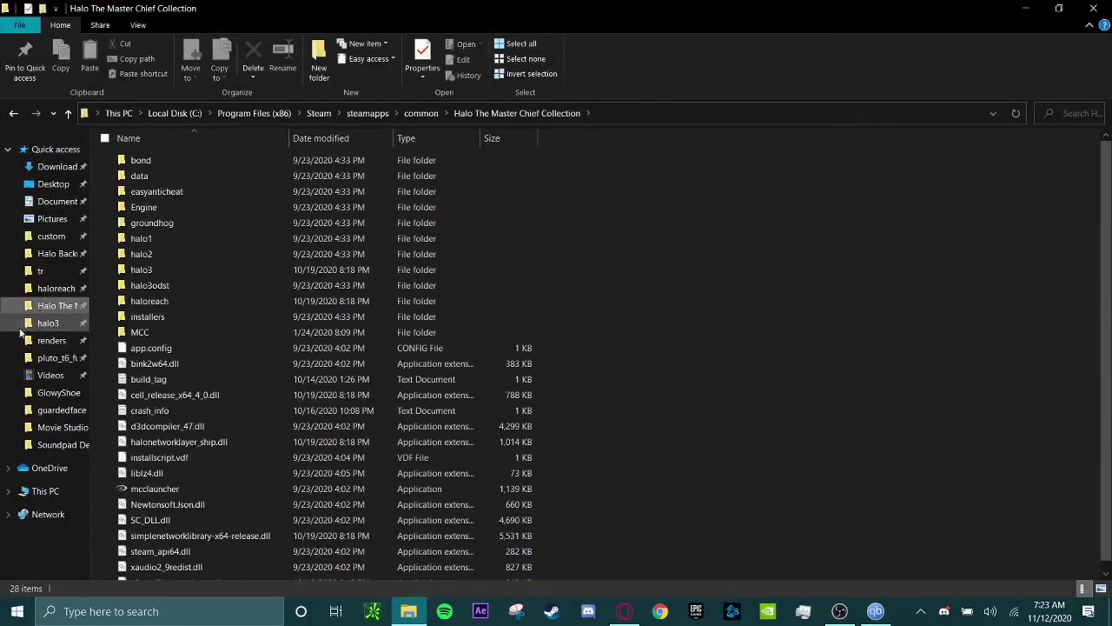
{"action": "left_click", "coordinate": [43, 357]}
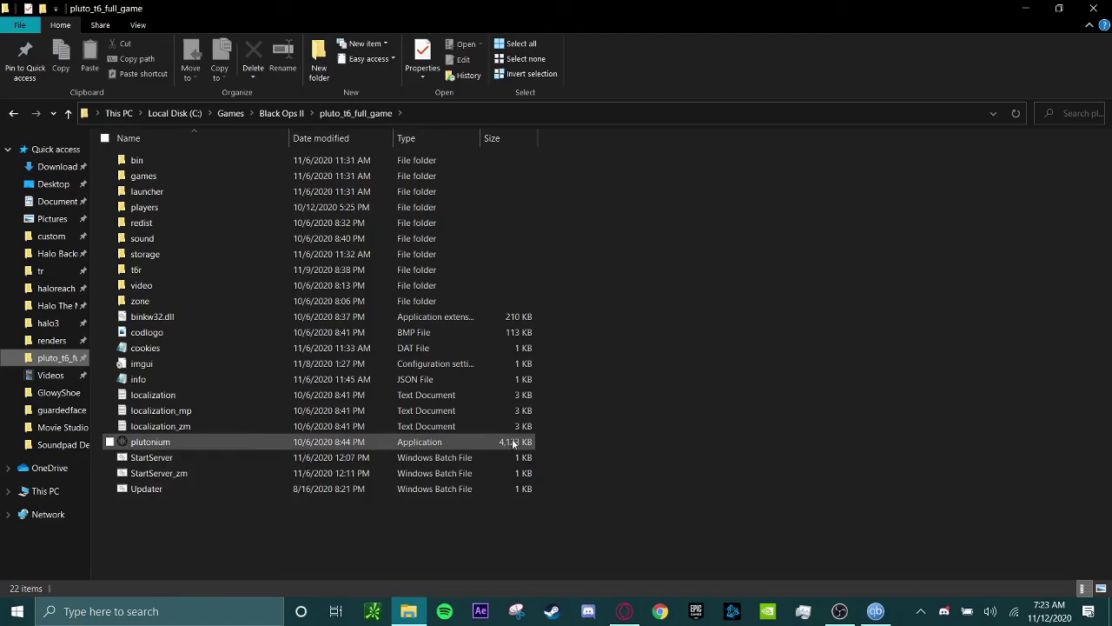
{"action": "left_click", "coordinate": [1093, 8]}
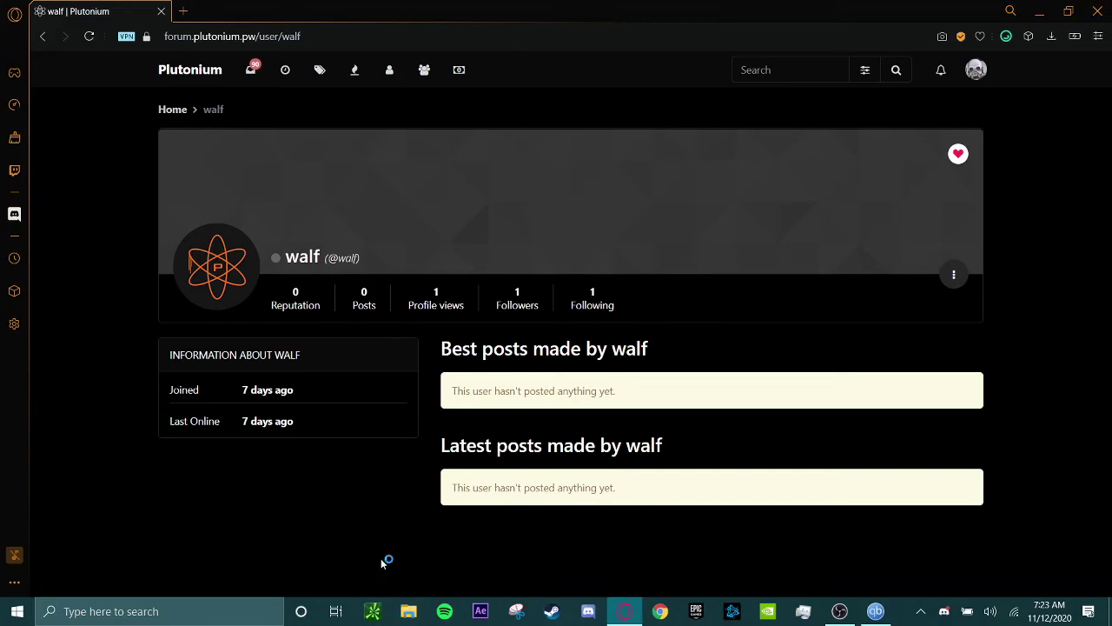
Switch to Steam, dismiss the promotional news, and view the plutonium - Shortcut entry in the library in a maximized window.
{"action": "left_click", "coordinate": [551, 610]}
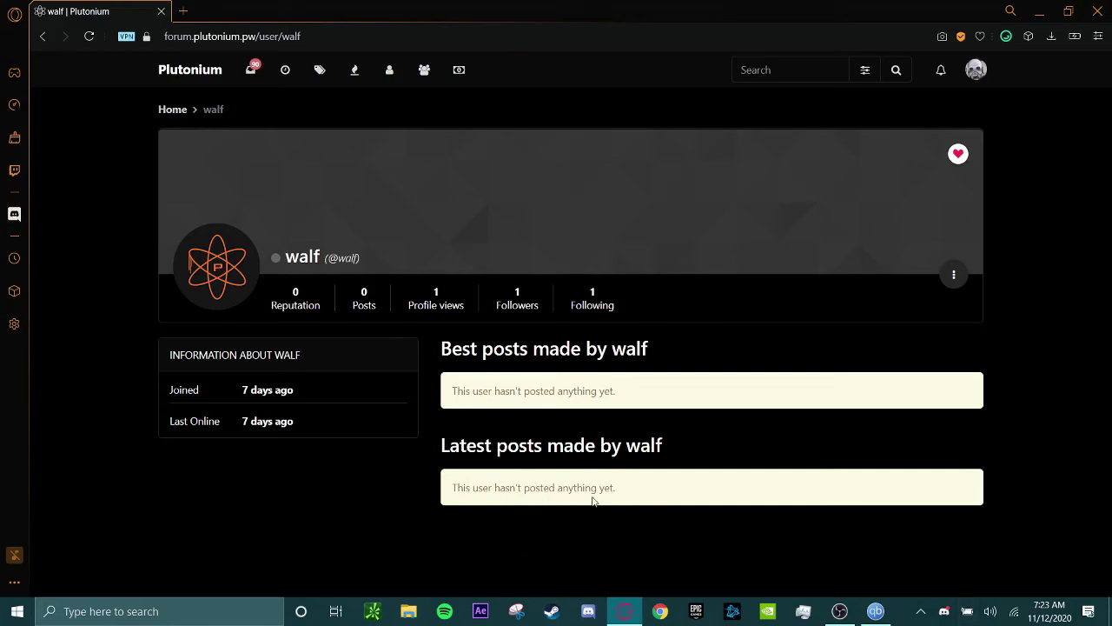
{"action": "left_click", "coordinate": [591, 612]}
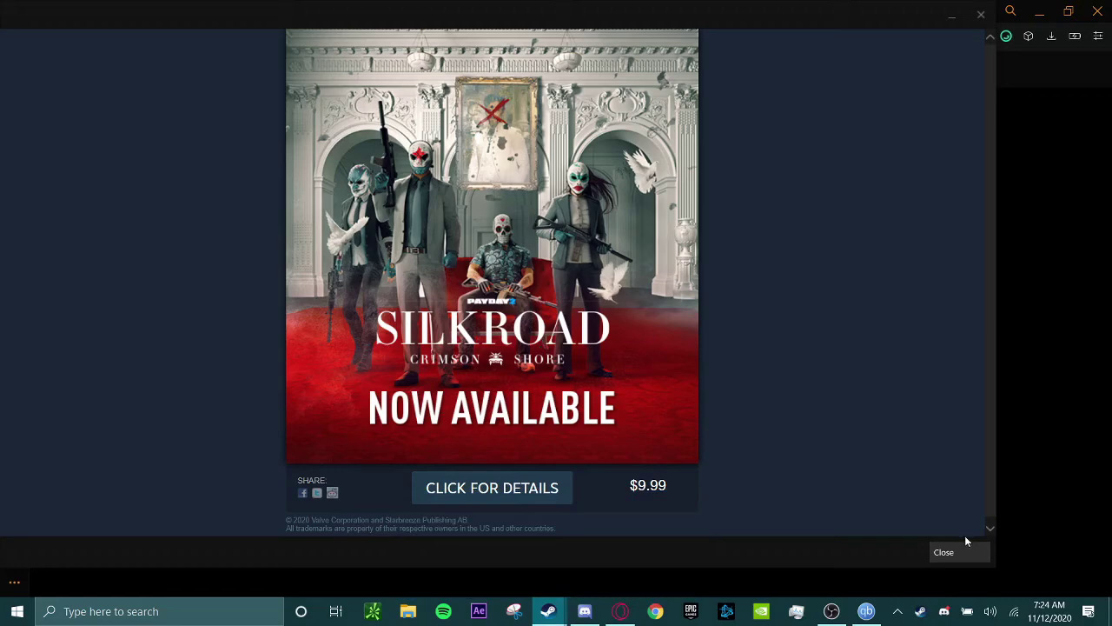
{"action": "left_click", "coordinate": [963, 549]}
{"action": "left_click", "coordinate": [143, 17]}
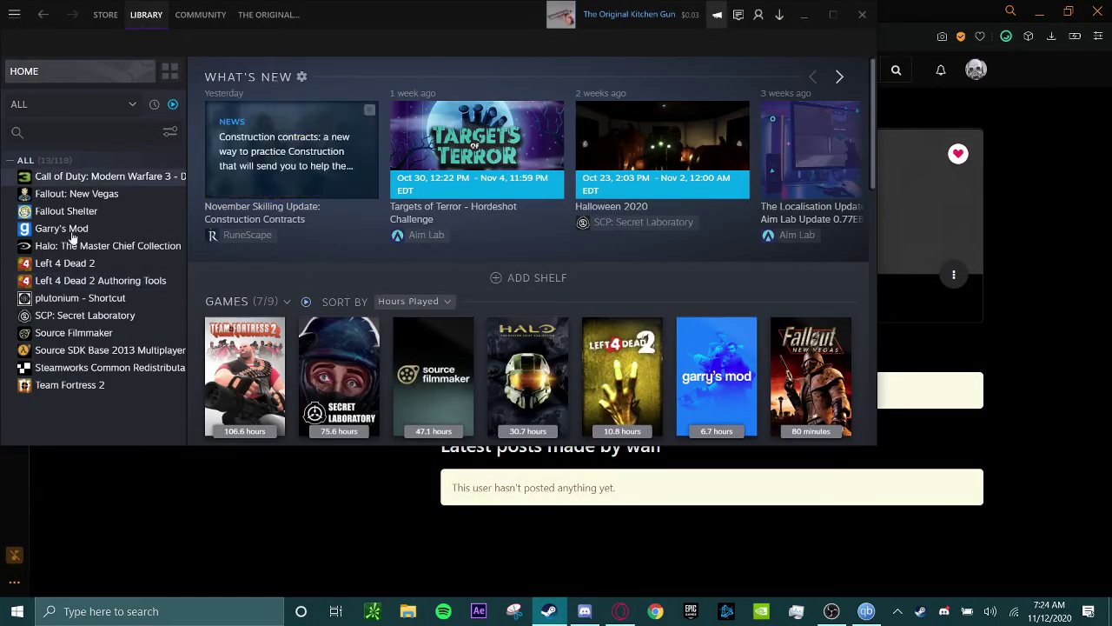
{"action": "left_click", "coordinate": [49, 302]}
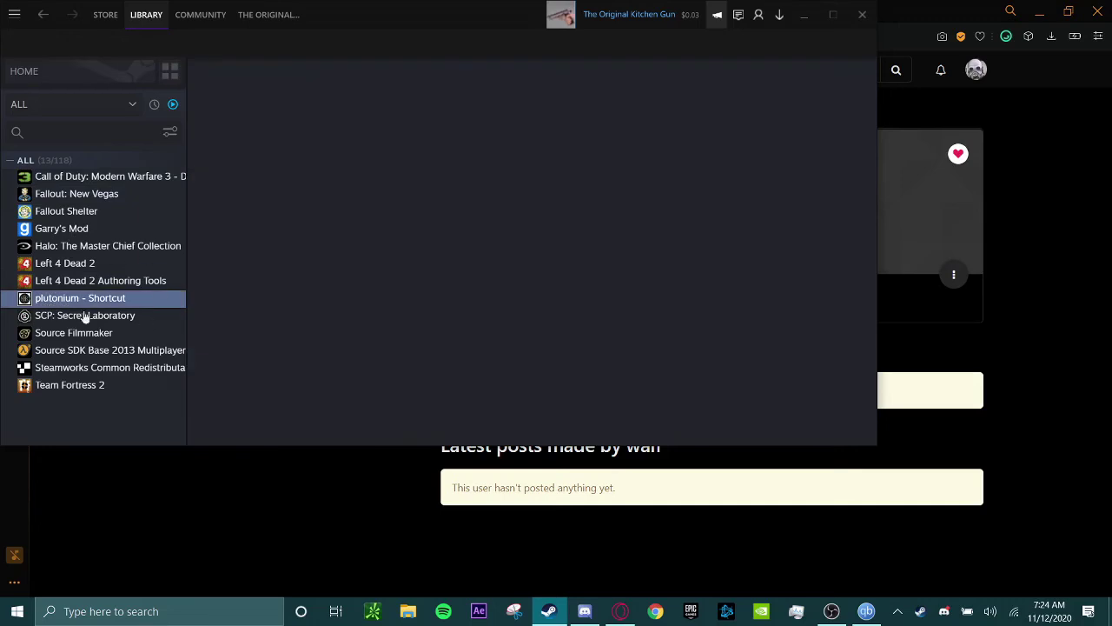
{"action": "left_click", "coordinate": [830, 19]}
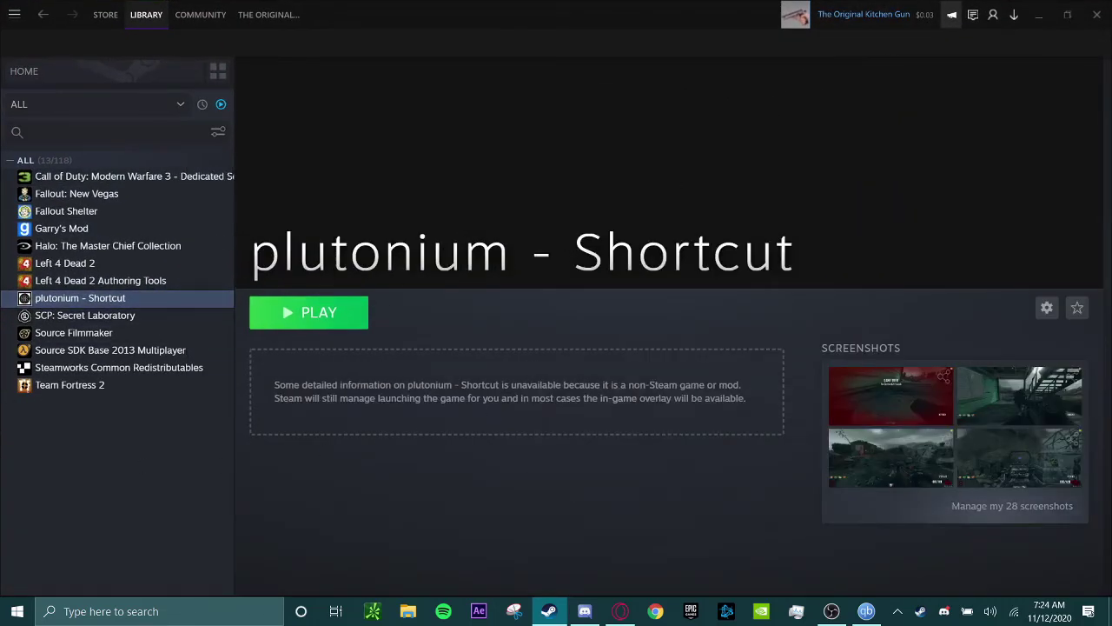
{"action": "mouse_move", "coordinate": [1021, 472]}
{"action": "mouse_move", "coordinate": [935, 443]}
Try to add plutonium from the pluto_t6_full_game folder to the library as a non-Steam game, and cancel.
{"action": "left_click", "coordinate": [14, 14]}
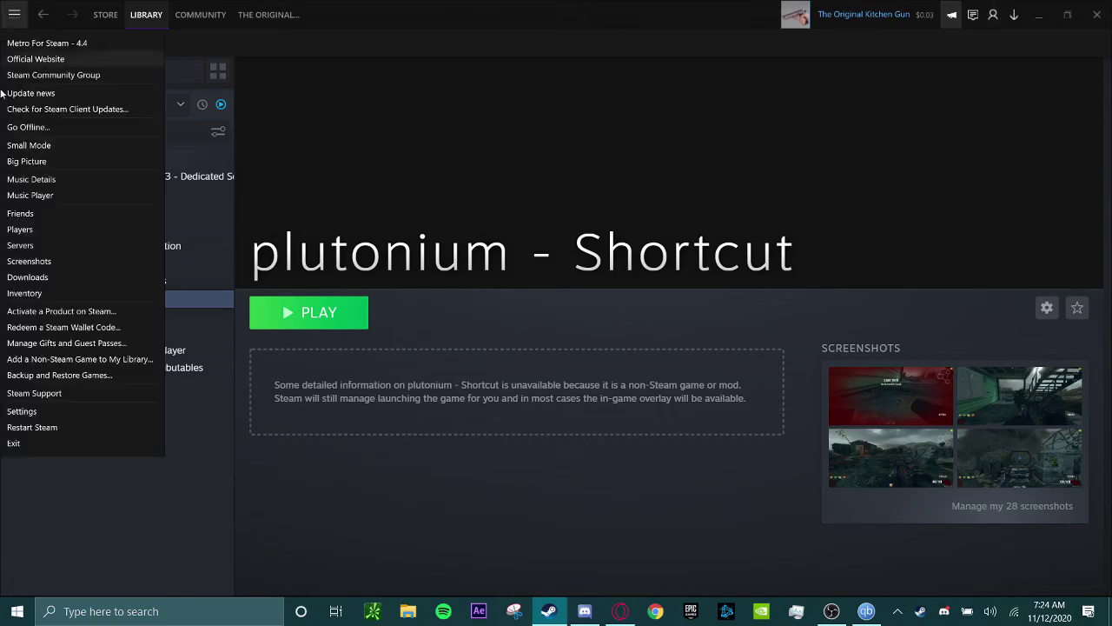
{"action": "left_click", "coordinate": [19, 359]}
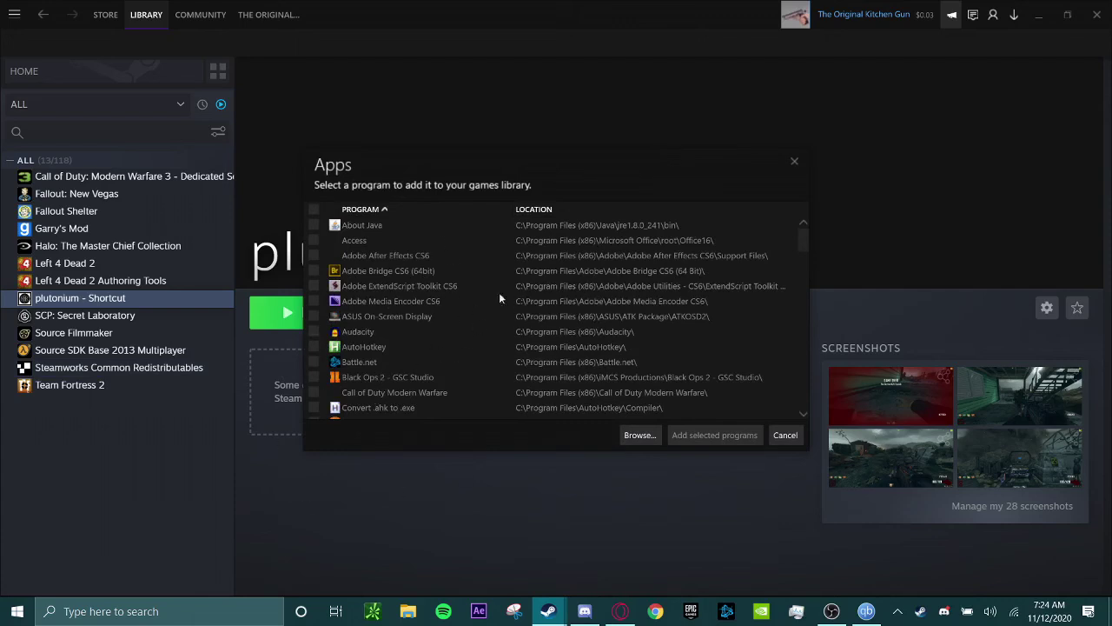
{"action": "scroll", "coordinate": [484, 302], "scroll_direction": "down", "scroll_amount": 5}
{"action": "scroll", "coordinate": [484, 303], "scroll_direction": "up", "scroll_amount": 5}
{"action": "left_click", "coordinate": [648, 436]}
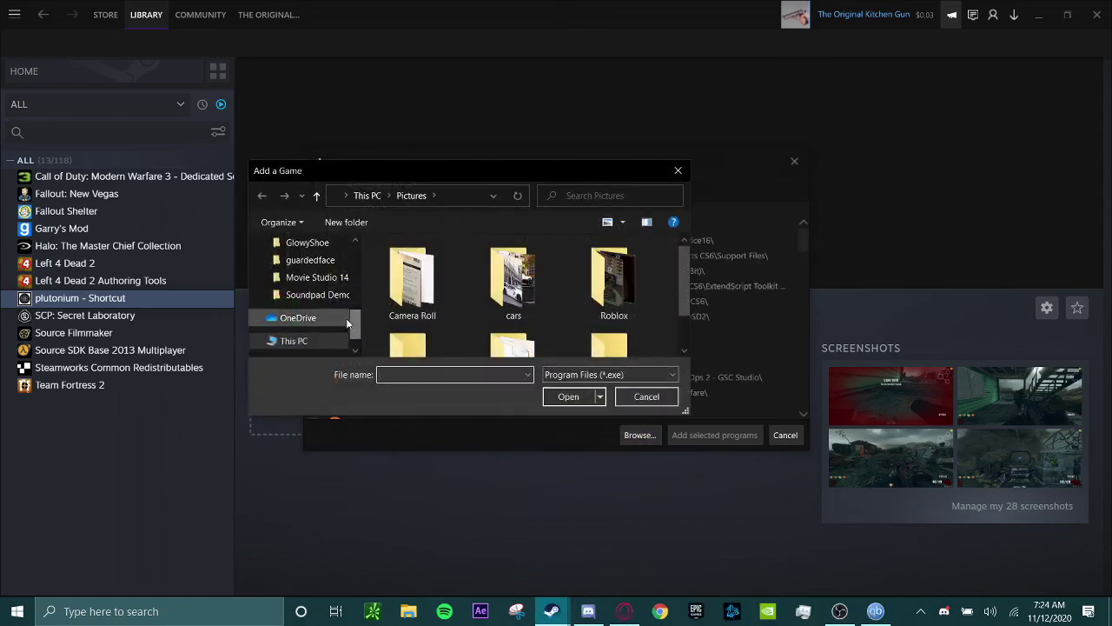
{"action": "scroll", "coordinate": [322, 312], "scroll_direction": "up", "scroll_amount": 5}
{"action": "left_click", "coordinate": [295, 329]}
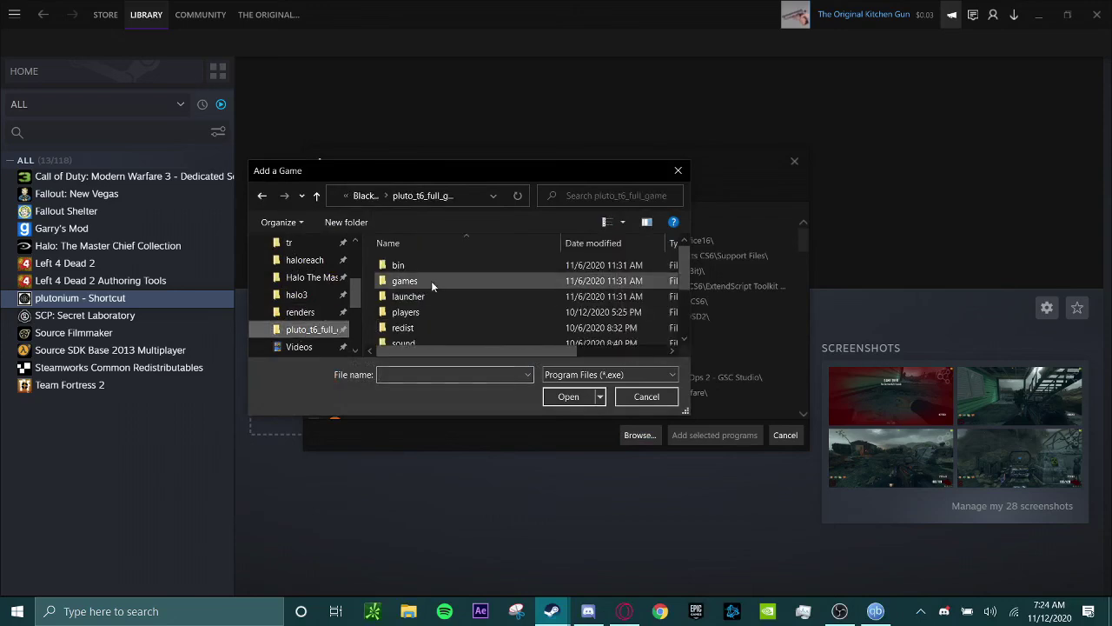
{"action": "double_click", "coordinate": [411, 336]}
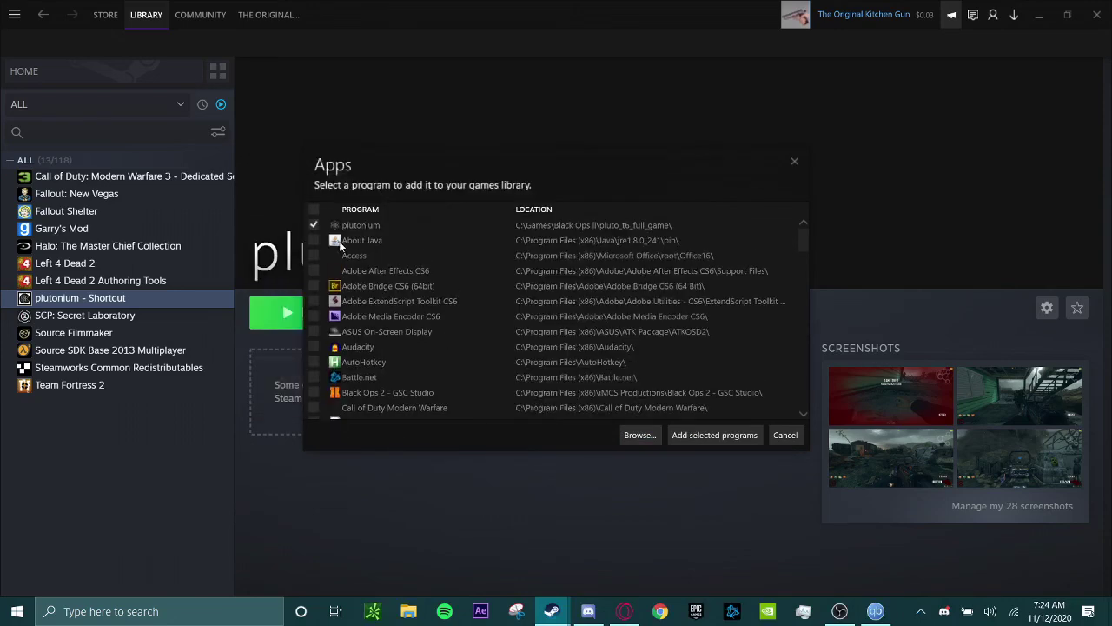
{"action": "left_click", "coordinate": [786, 434]}
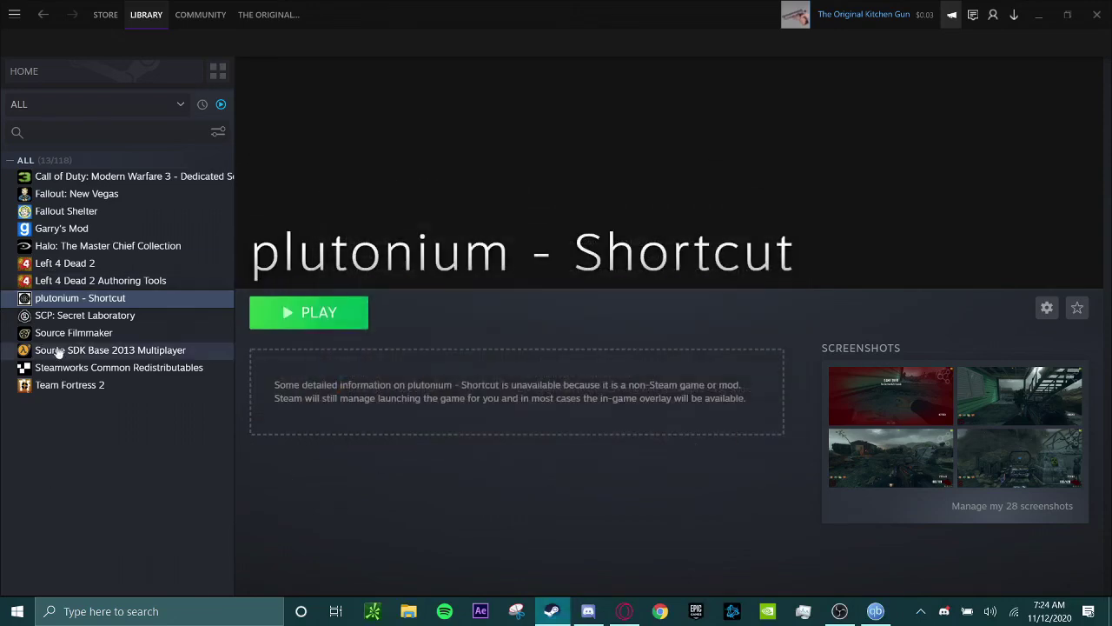
View the management options for the plutonium - Shortcut library entry and dismiss them.
{"action": "right_click", "coordinate": [66, 299]}
{"action": "mouse_move", "coordinate": [88, 380]}
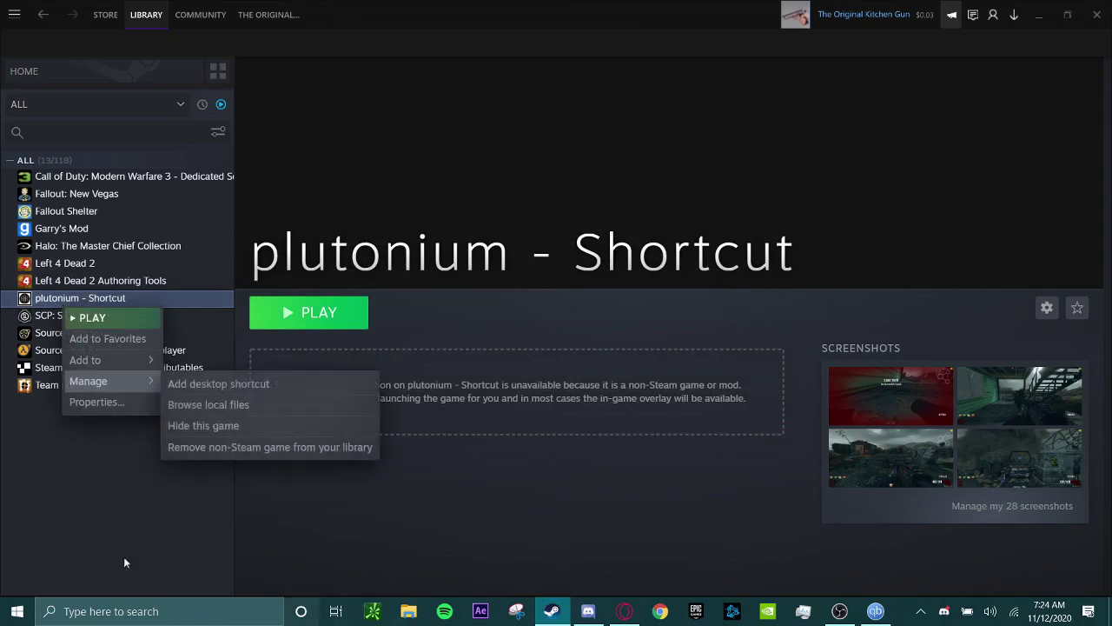
{"action": "left_click", "coordinate": [82, 512]}
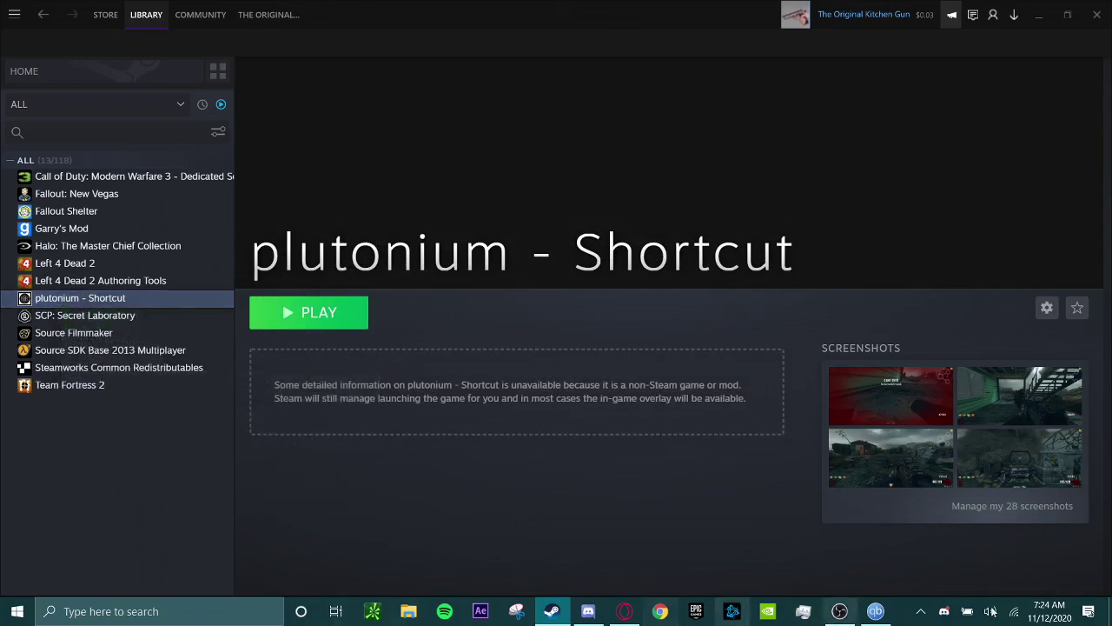